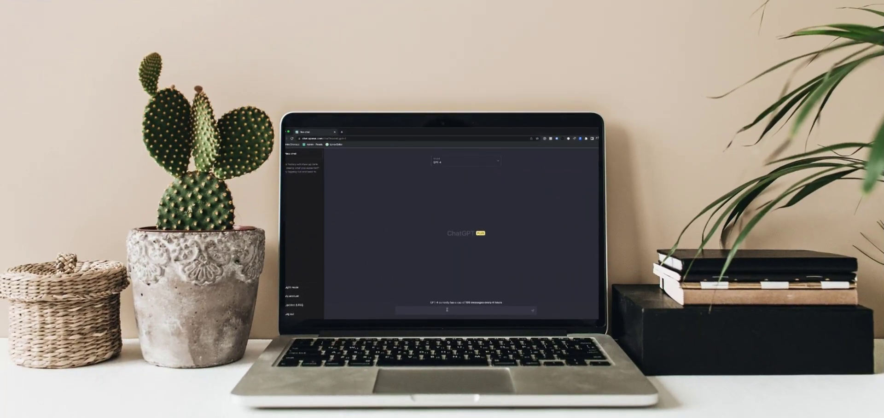
Paste and send a question asking how ChatGPT-3 differs from ChatGPT-4
{"action": "type", "text": "What is the difference between ChatGPT-3 and ChatGPT-4?"}
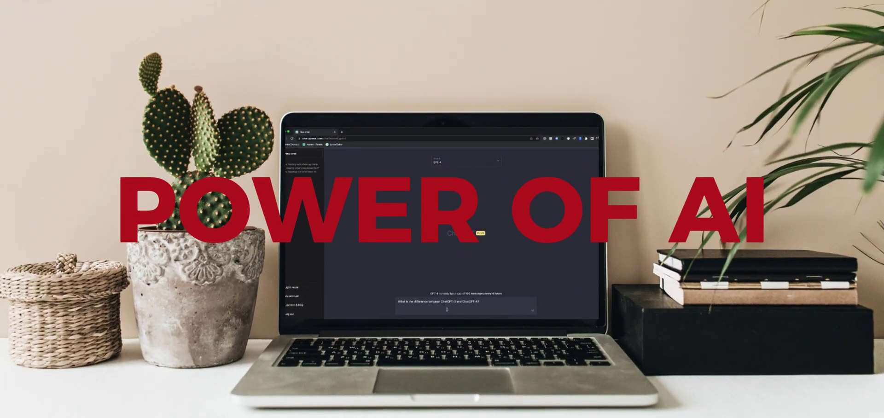
{"action": "key", "text": "Return"}
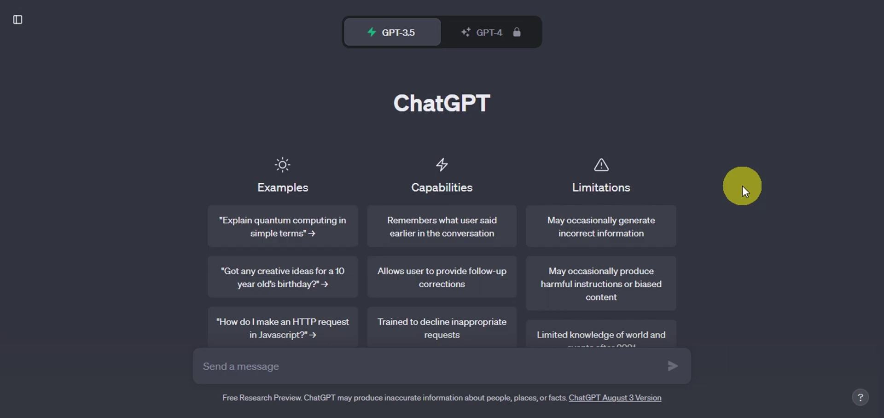
Ask ChatGPT for 9 module titles for a course on how to build or create an online course
{"action": "left_click", "coordinate": [486, 359]}
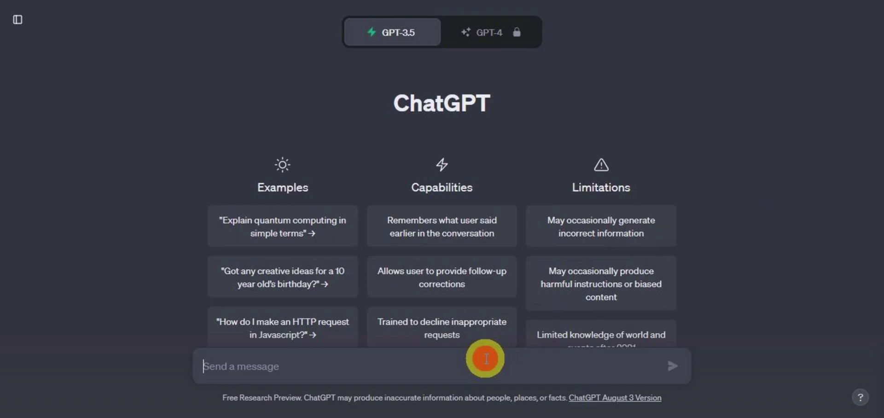
{"action": "left_click", "coordinate": [486, 359]}
{"action": "type", "text": "Chatg"}
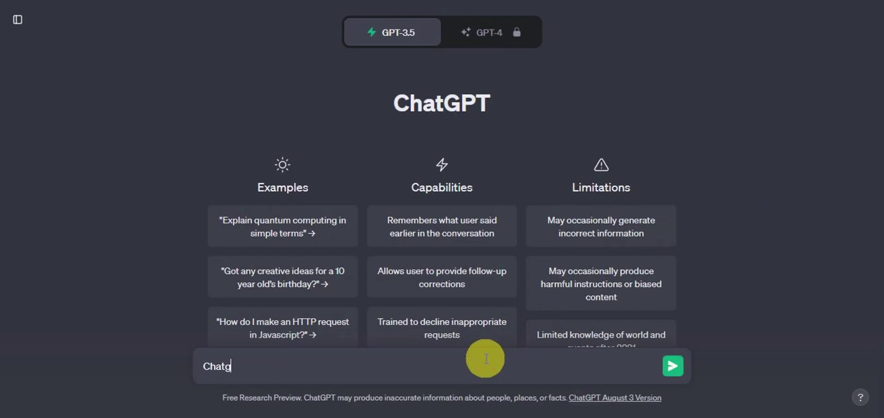
{"action": "type", "text": "pt, can u give me "}
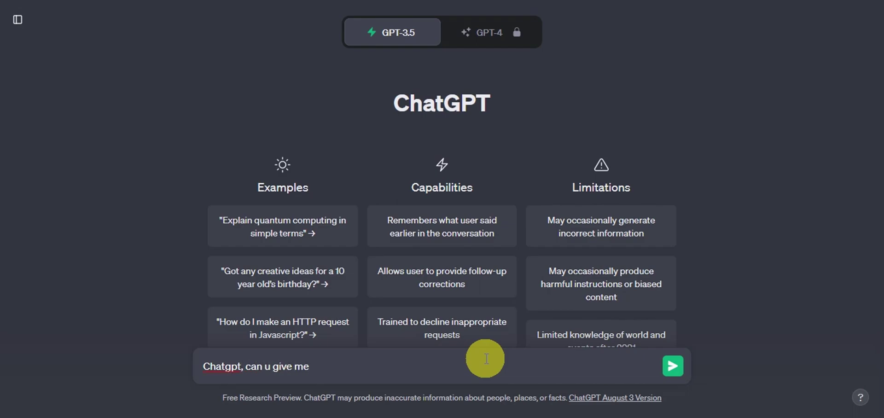
{"action": "type", "text": "9 titles for a module course"}
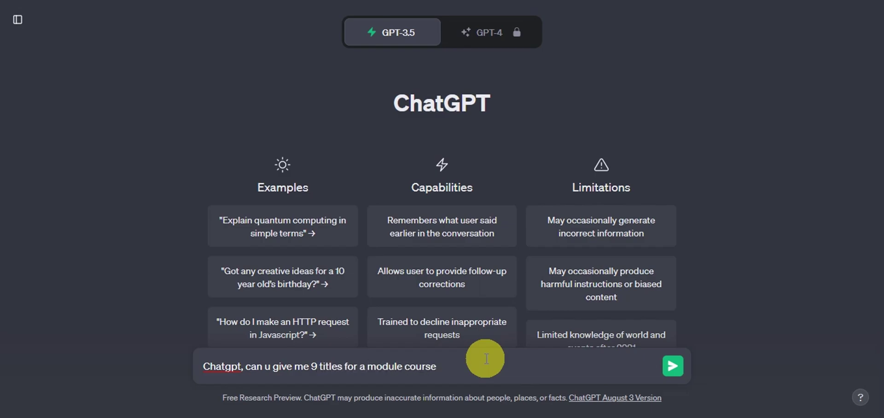
{"action": "type", "text": " titled how to build"}
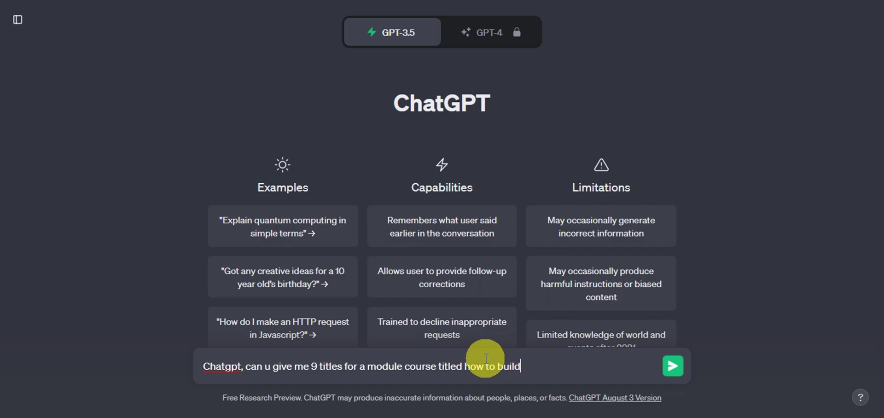
{"action": "type", "text": " or create an online cour"}
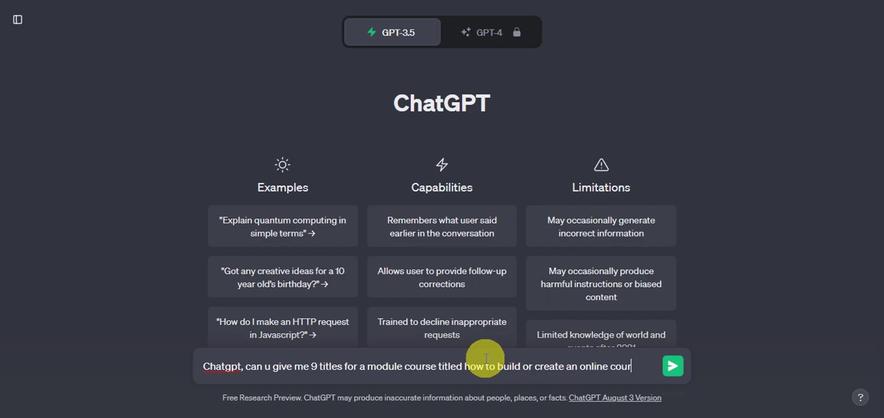
{"action": "type", "text": "se?"}
{"action": "key", "text": "Return"}
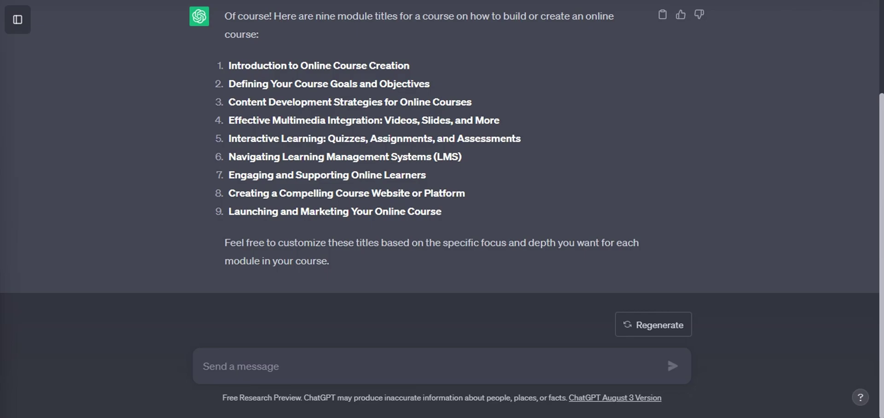
Ask ChatGPT for 3 steps to accomplish each of the nine modules and review the reply
{"action": "left_click", "coordinate": [221, 372]}
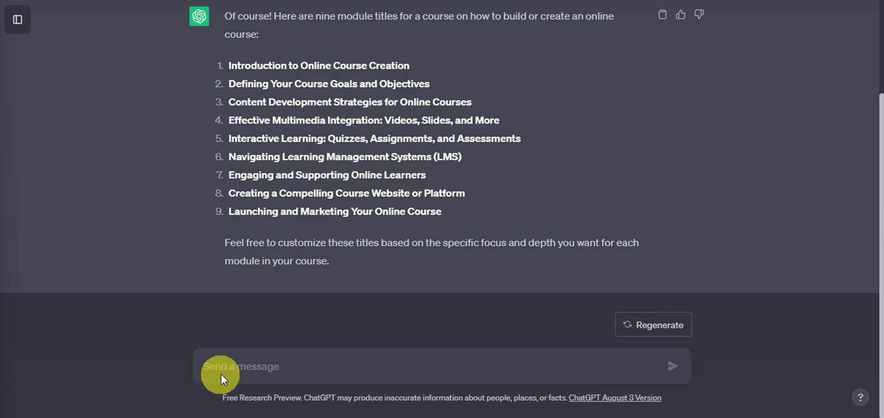
{"action": "type", "text": "Chatg"}
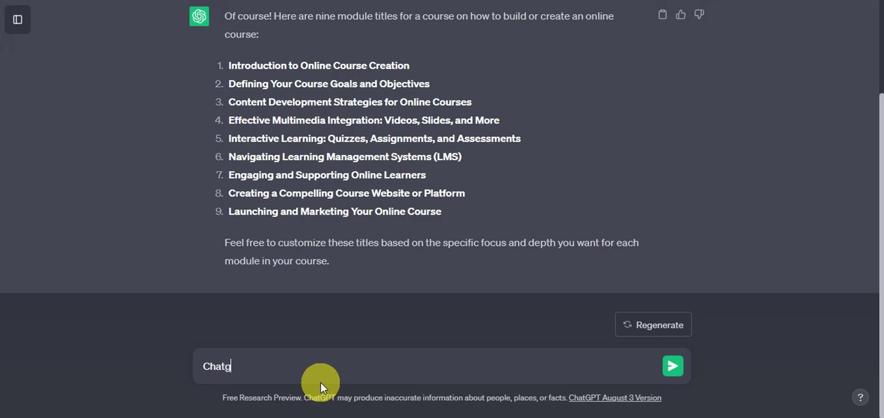
{"action": "type", "text": "pt, can u give me 3 steps"}
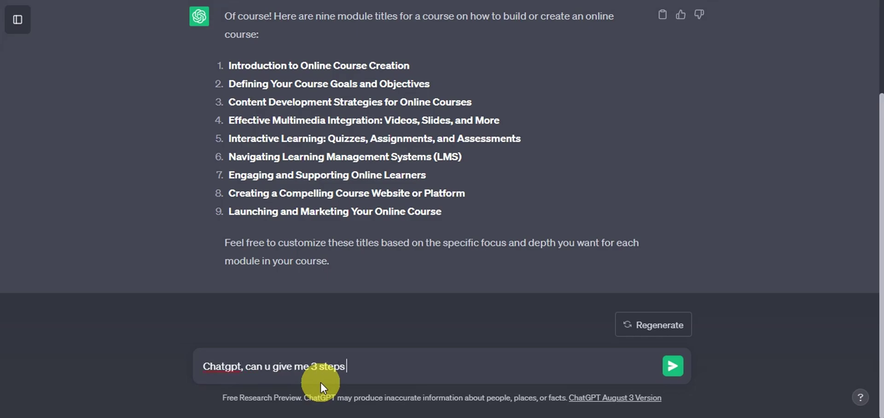
{"action": "type", "text": " each on how to"}
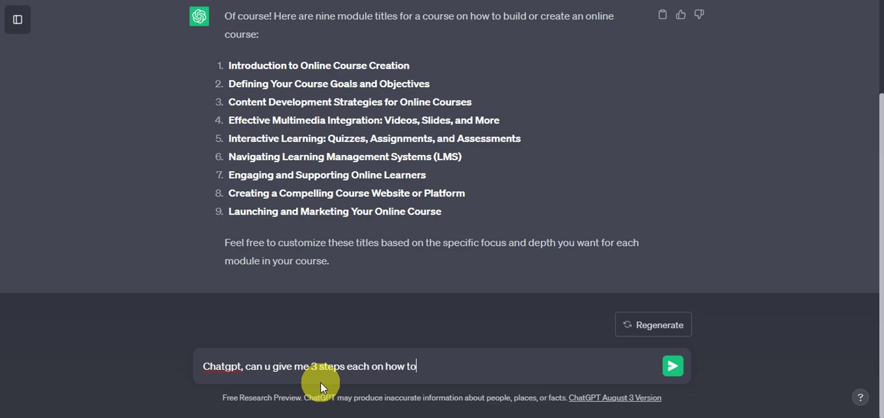
{"action": "type", "text": " accomplish each modules?"}
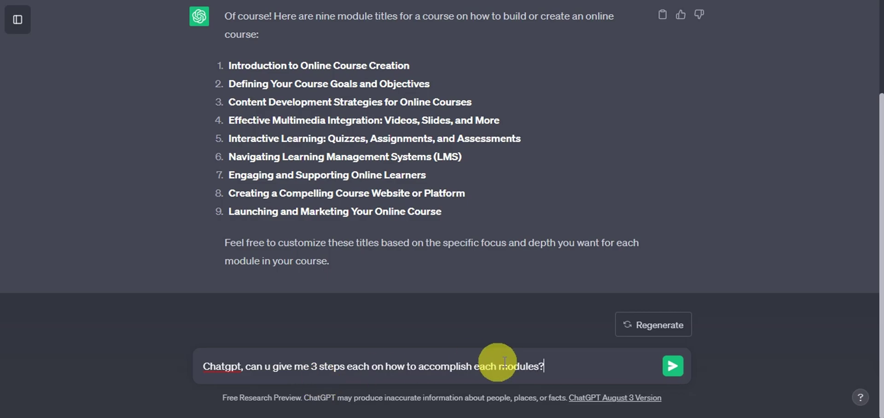
{"action": "left_click", "coordinate": [673, 366]}
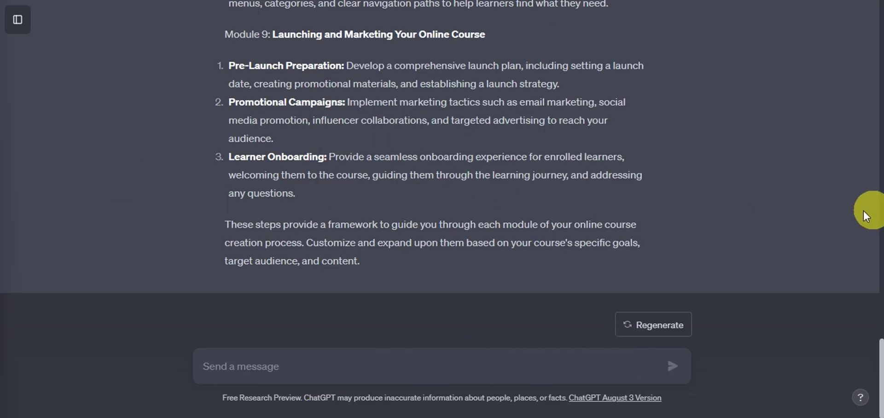
{"action": "scroll", "coordinate": [812, 215], "scroll_direction": "up", "scroll_amount": 20}
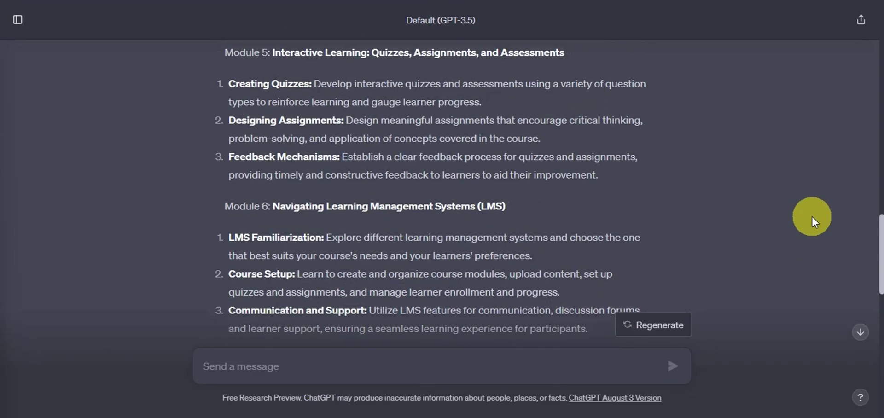
{"action": "scroll", "coordinate": [812, 215], "scroll_direction": "up", "scroll_amount": 4}
{"action": "scroll", "coordinate": [811, 216], "scroll_direction": "down", "scroll_amount": 1}
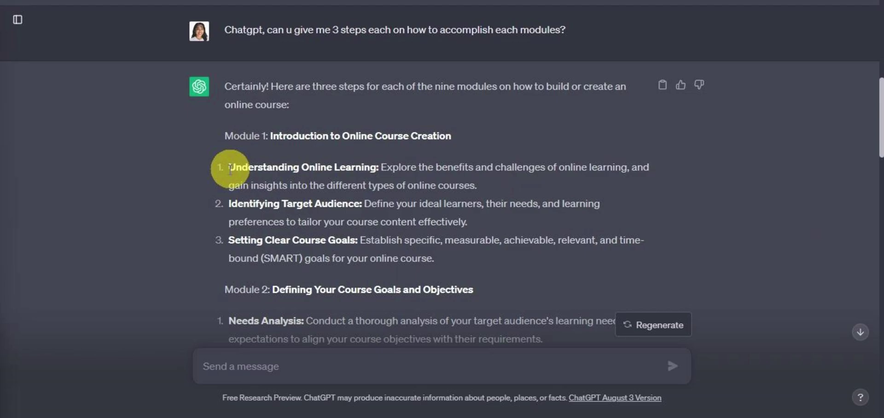
Copy Module 1's Understanding Online Learning step and ask ChatGPT for 3 steps to accomplish it
{"action": "left_click_drag", "start_coordinate": [229, 170], "coordinate": [490, 187]}
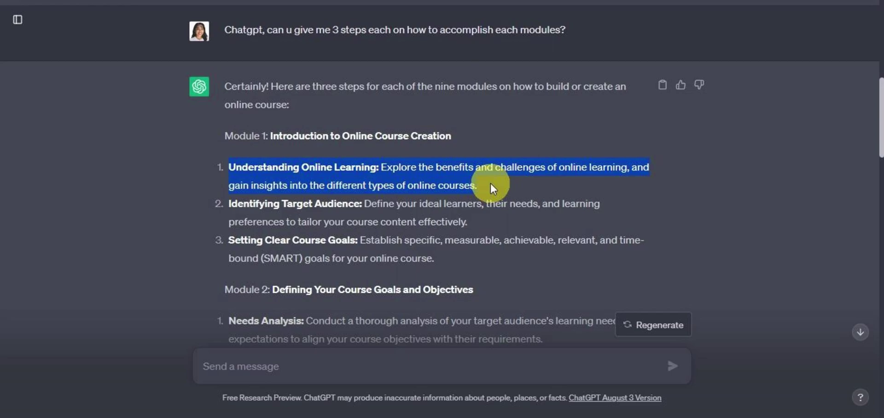
{"action": "right_click", "coordinate": [491, 170]}
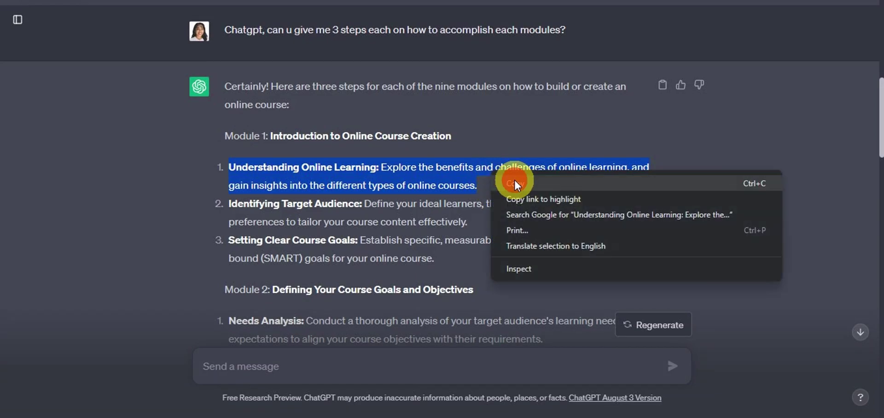
{"action": "left_click", "coordinate": [515, 183]}
{"action": "left_click", "coordinate": [319, 364]}
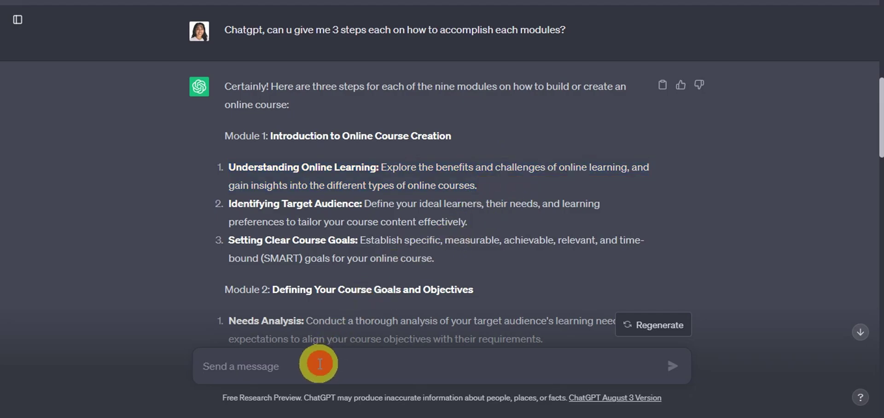
{"action": "type", "text": "CA"}
{"action": "key", "text": "BackSpace"}
{"action": "key", "text": "BackSpace"}
{"action": "type", "text": "Chatgpt "}
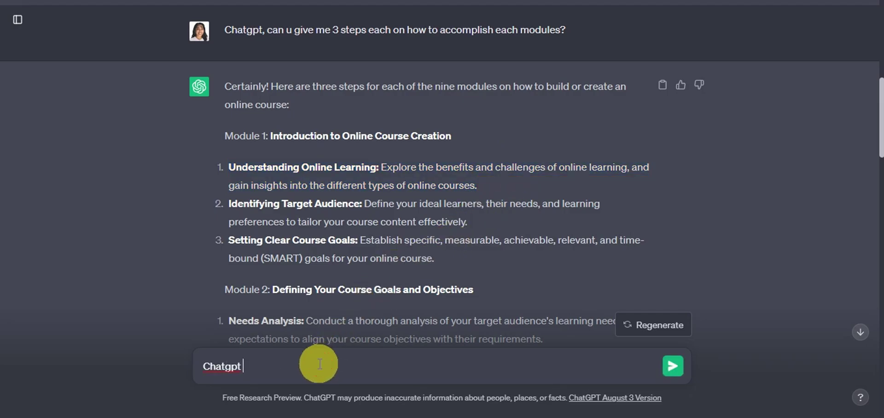
{"action": "type", "text": "can u give me 3 steps to accomplish this"}
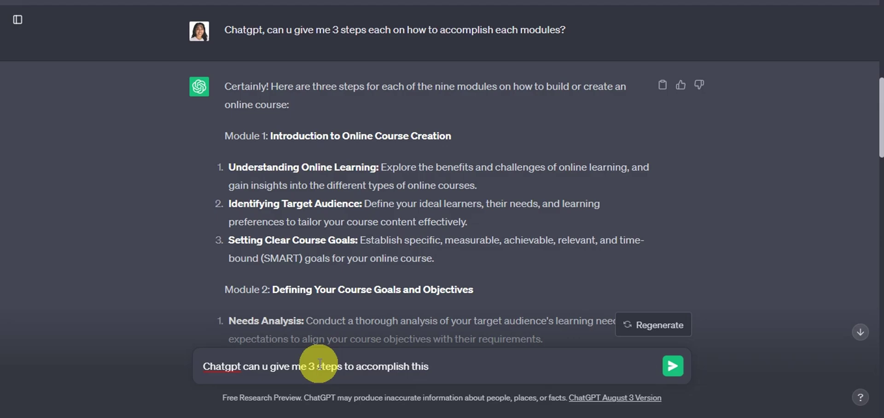
{"action": "type", "text": ":"}
{"action": "right_click", "coordinate": [452, 365]}
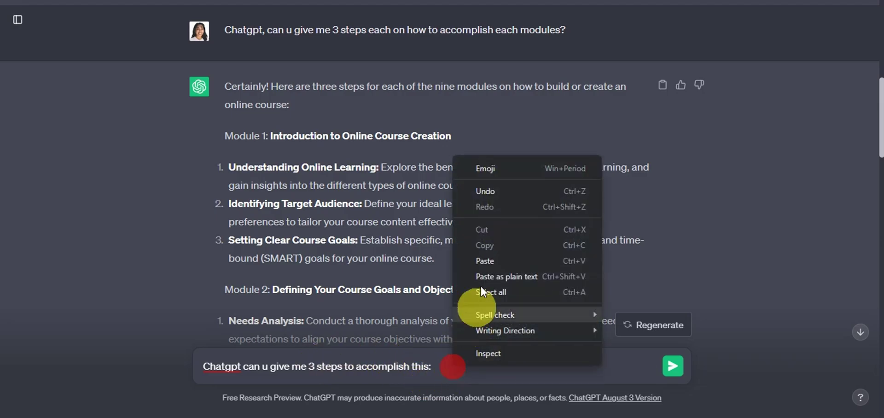
{"action": "left_click", "coordinate": [505, 260]}
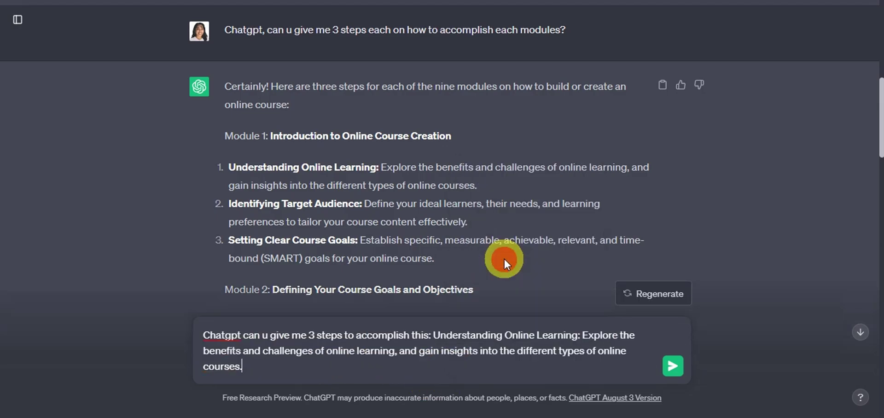
{"action": "left_click", "coordinate": [667, 371]}
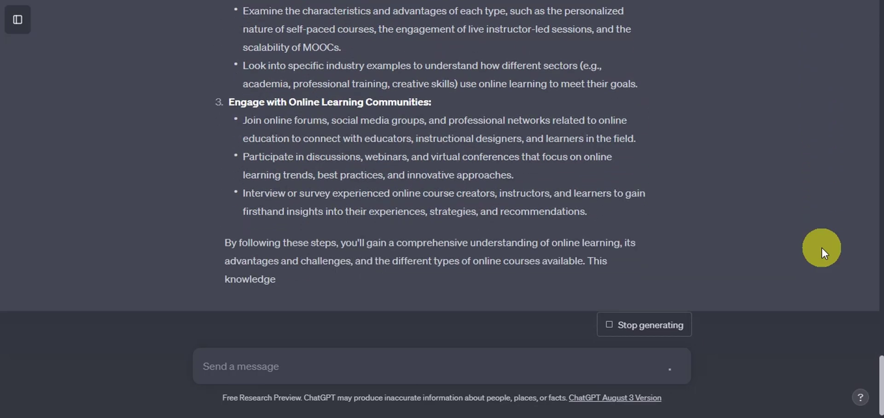
{"action": "scroll", "coordinate": [821, 247], "scroll_direction": "up", "scroll_amount": 8}
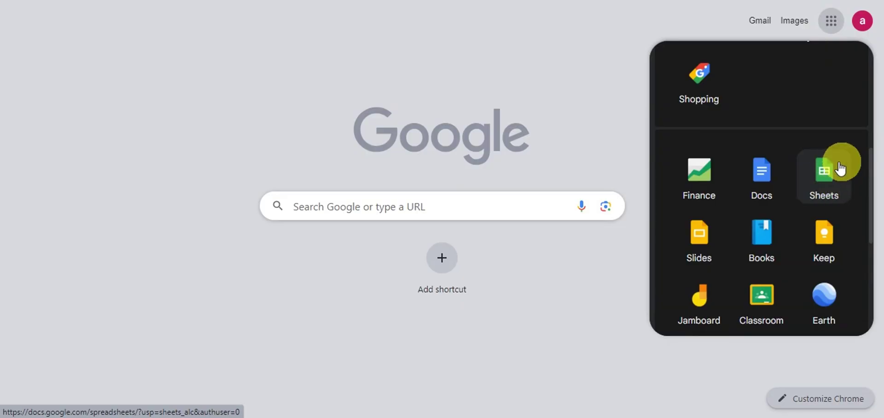
Create a blank Google Sheets spreadsheet titled 'How to Create an Online Course'
{"action": "left_click", "coordinate": [833, 172]}
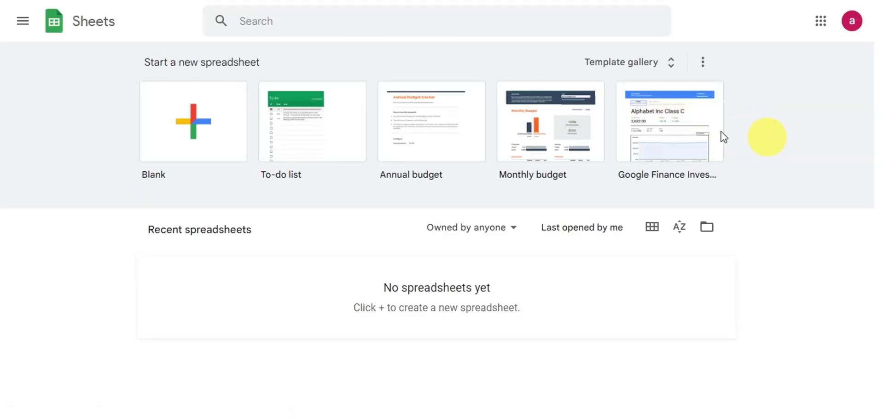
{"action": "left_click", "coordinate": [194, 127]}
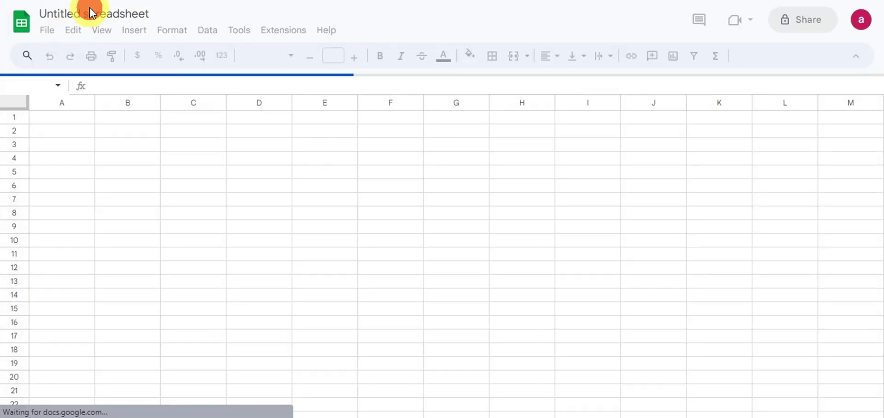
{"action": "left_click", "coordinate": [123, 13]}
{"action": "key", "text": "BackSpace"}
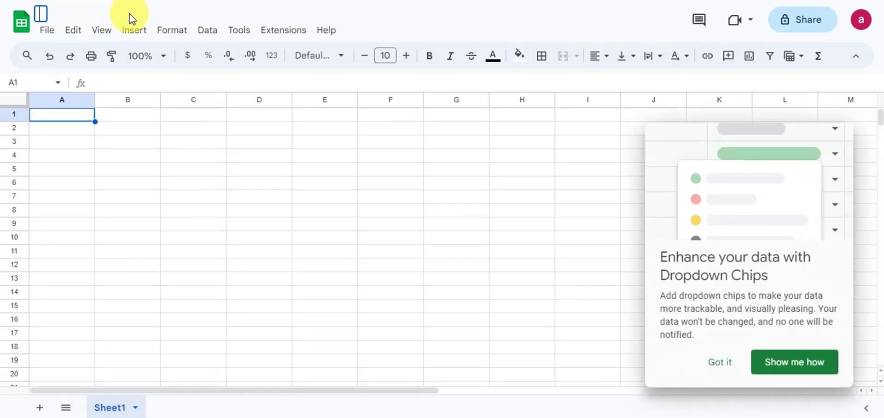
{"action": "type", "text": "How to CR"}
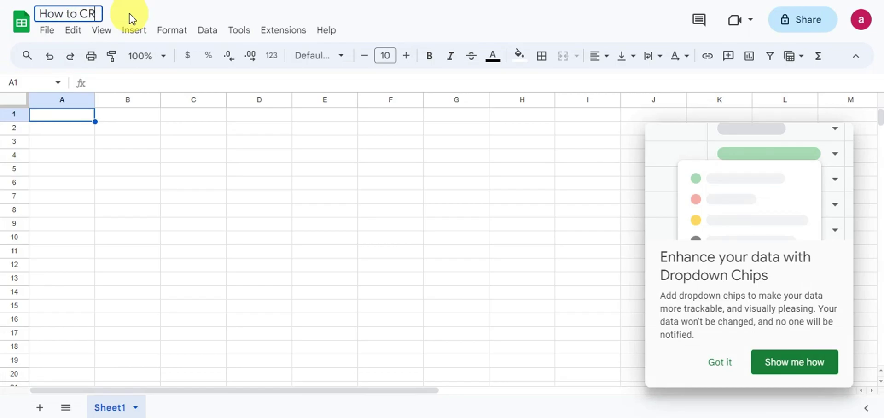
{"action": "key", "text": "BackSpace"}
{"action": "type", "text": "reate"}
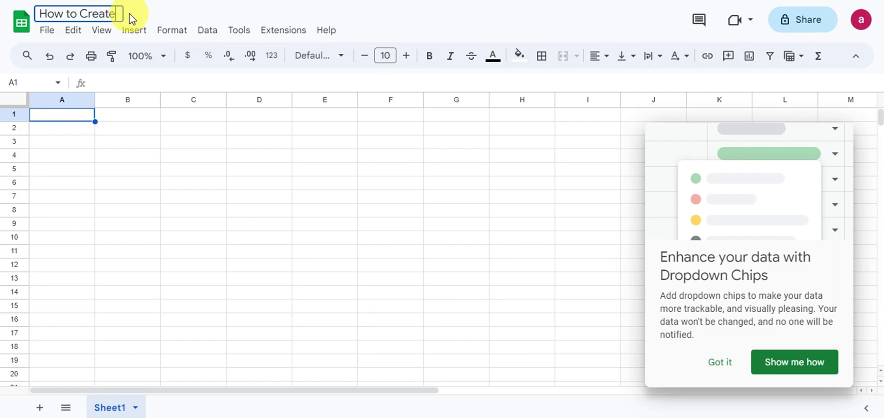
{"action": "type", "text": " an Onl"}
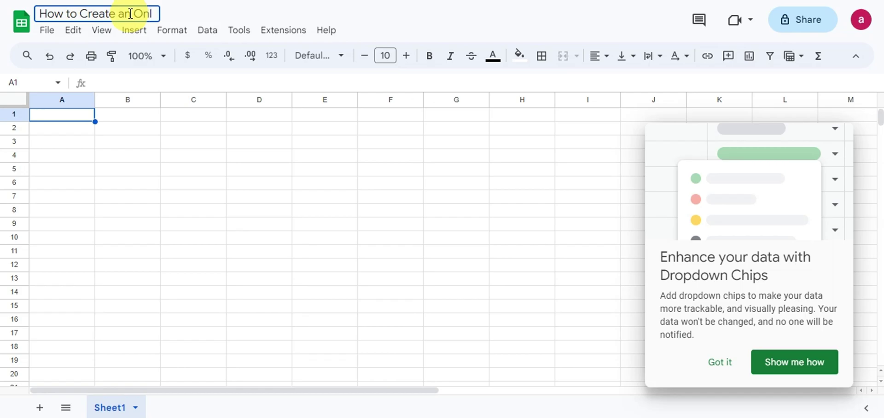
{"action": "type", "text": "ine Course"}
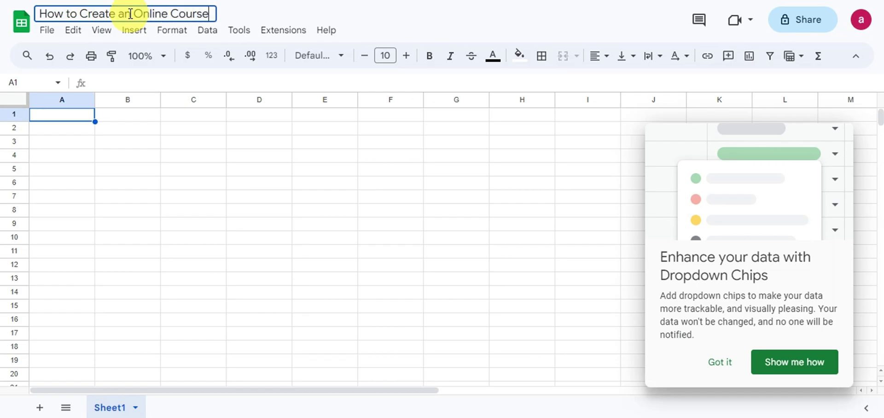
Dismiss the dropdown chips promotion and widen column A
{"action": "left_click", "coordinate": [718, 362]}
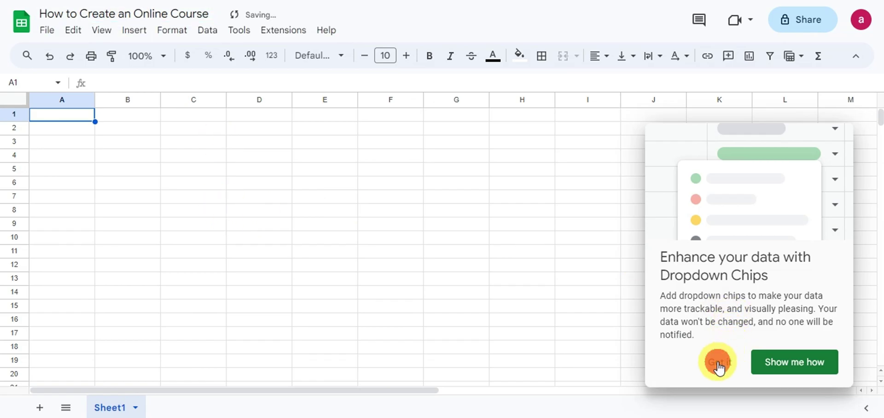
{"action": "double_click", "coordinate": [63, 118]}
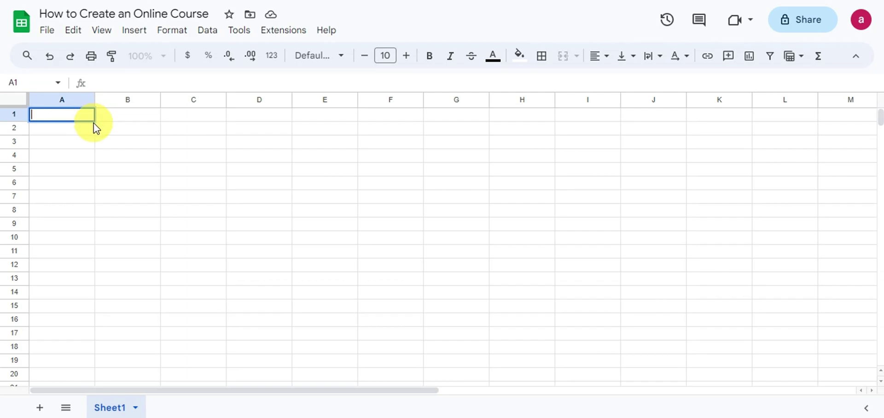
{"action": "left_click_drag", "start_coordinate": [94, 98], "coordinate": [224, 93]}
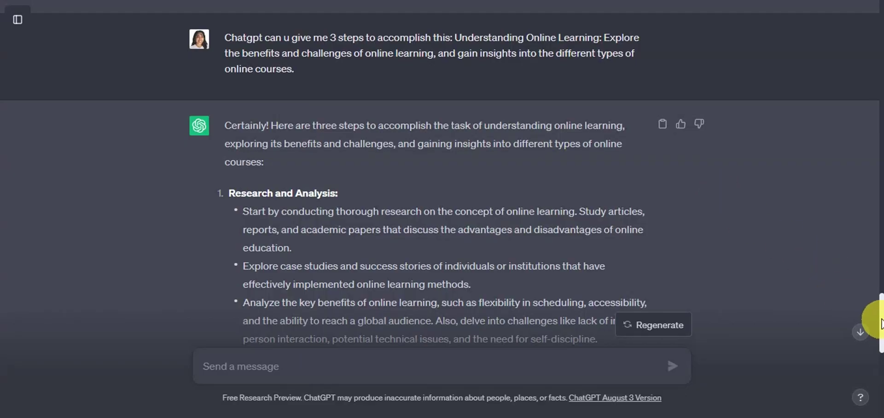
{"action": "left_click_drag", "start_coordinate": [869, 316], "coordinate": [869, 39]}
{"action": "scroll", "coordinate": [458, 182], "scroll_direction": "up", "scroll_amount": 2}
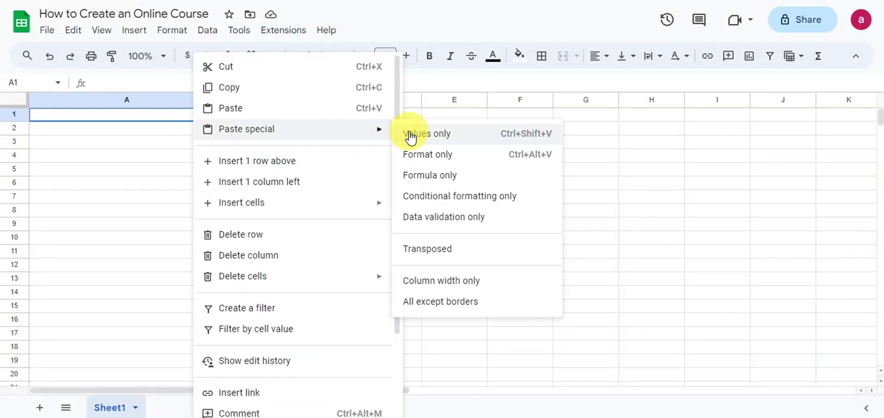
Paste the module title into A1 as values and the Understanding Online Learning step into A2
{"action": "left_click", "coordinate": [410, 134]}
{"action": "left_click_drag", "start_coordinate": [216, 101], "coordinate": [291, 99]}
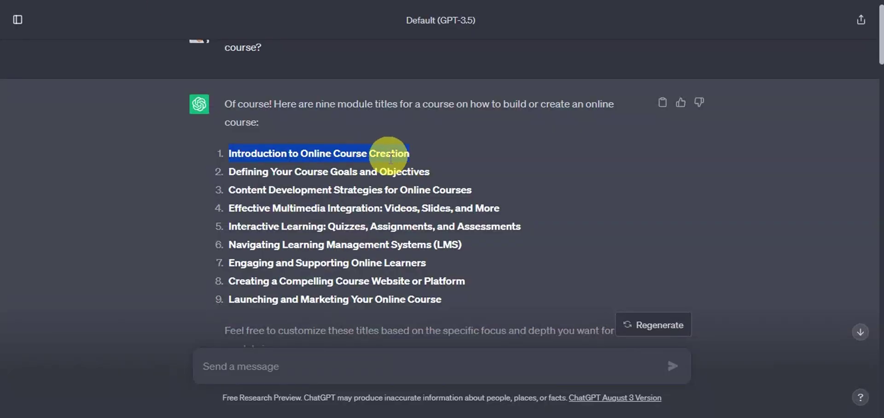
{"action": "scroll", "coordinate": [607, 187], "scroll_direction": "down", "scroll_amount": 10}
{"action": "scroll", "coordinate": [607, 186], "scroll_direction": "down", "scroll_amount": 1}
{"action": "left_click_drag", "start_coordinate": [225, 88], "coordinate": [474, 105]}
{"action": "key", "text": "ctrl+c"}
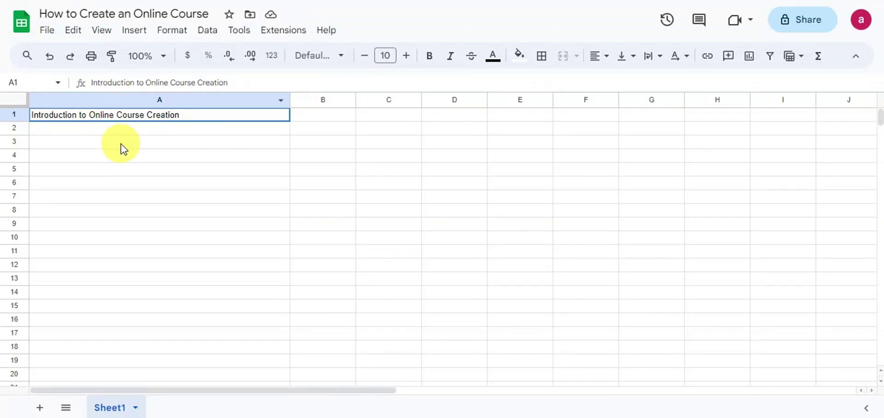
{"action": "left_click", "coordinate": [125, 130]}
{"action": "key", "text": "ctrl+v"}
{"action": "left_click", "coordinate": [134, 140]}
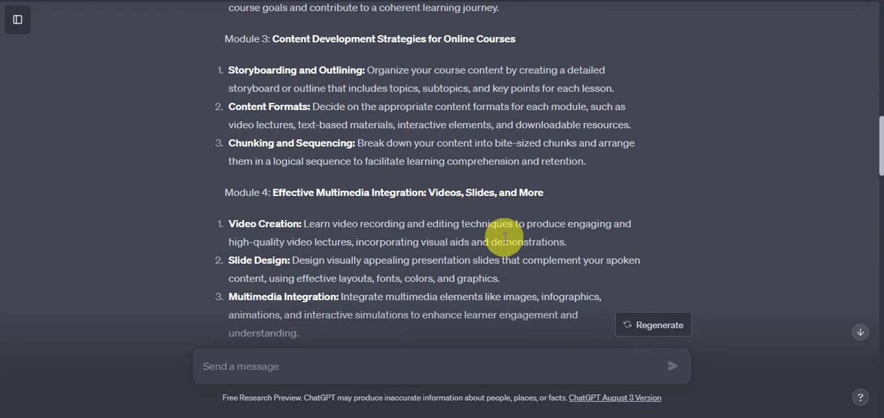
Paste the Identifying Target Audience label and description into row 8, then undo it
{"action": "scroll", "coordinate": [505, 237], "scroll_direction": "up", "scroll_amount": 3}
{"action": "scroll", "coordinate": [505, 237], "scroll_direction": "down", "scroll_amount": 20}
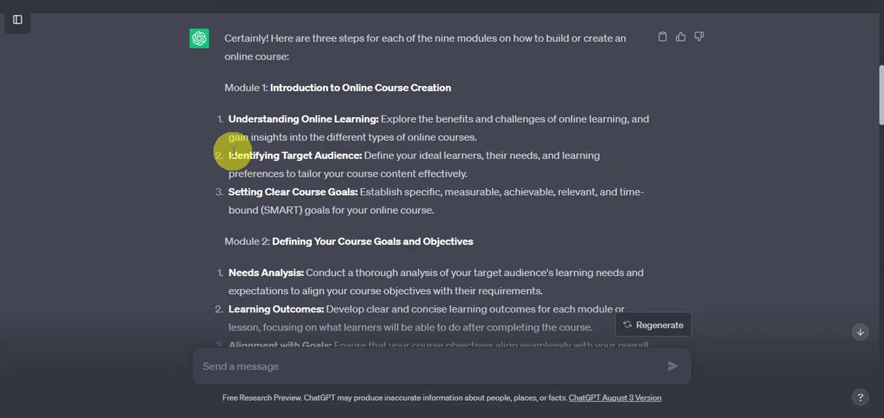
{"action": "left_click_drag", "start_coordinate": [231, 156], "coordinate": [364, 159]}
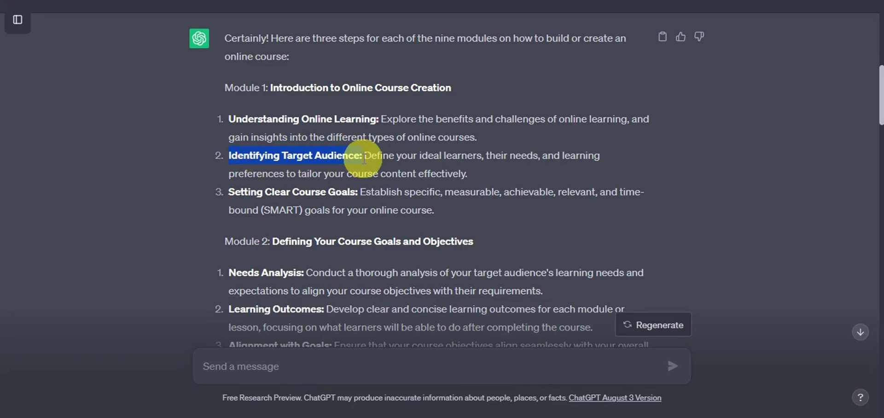
{"action": "key", "text": "ctrl+c"}
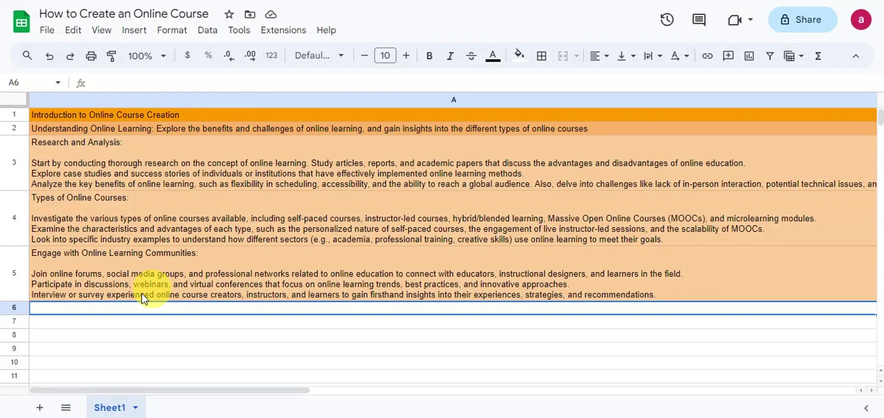
{"action": "key", "text": "ctrl+v"}
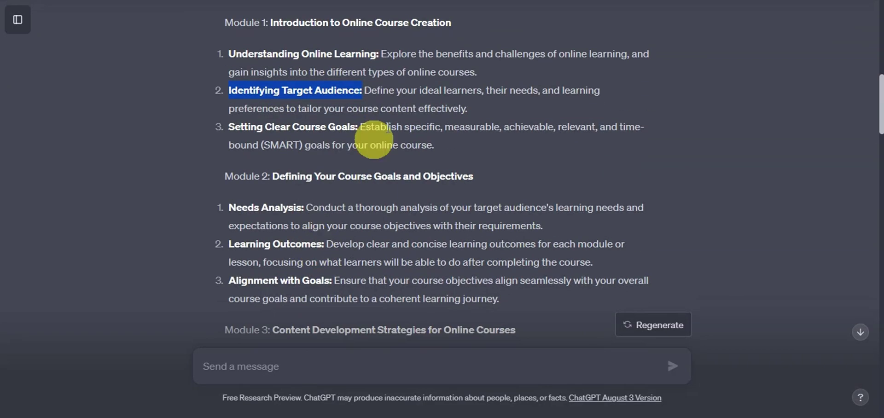
{"action": "left_click_drag", "start_coordinate": [468, 109], "coordinate": [366, 91]}
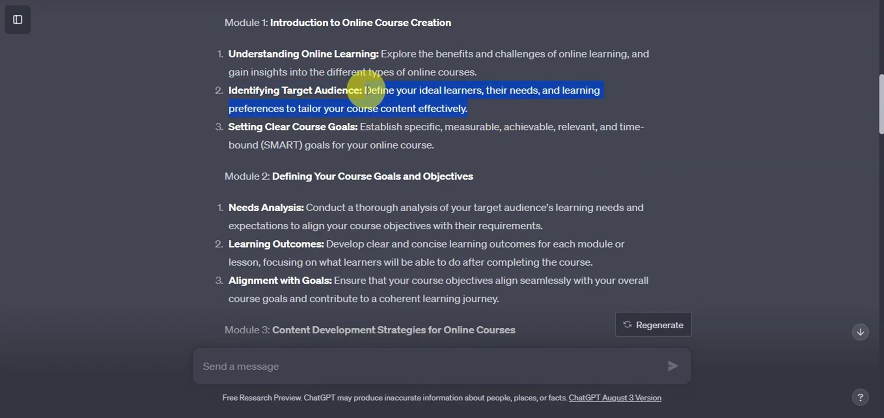
{"action": "key", "text": "ctrl+c"}
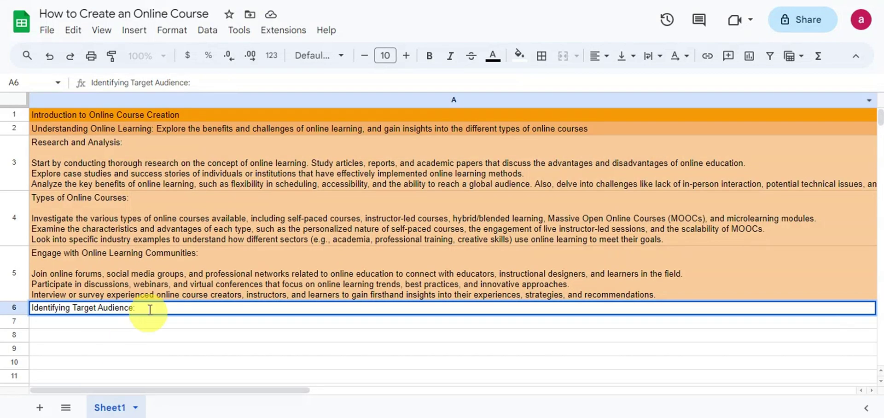
{"action": "key", "text": "ctrl+v"}
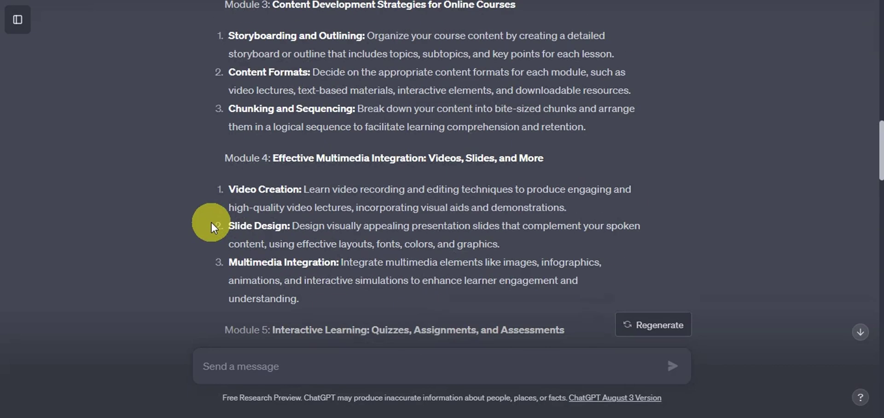
{"action": "scroll", "coordinate": [213, 221], "scroll_direction": "down", "scroll_amount": 12}
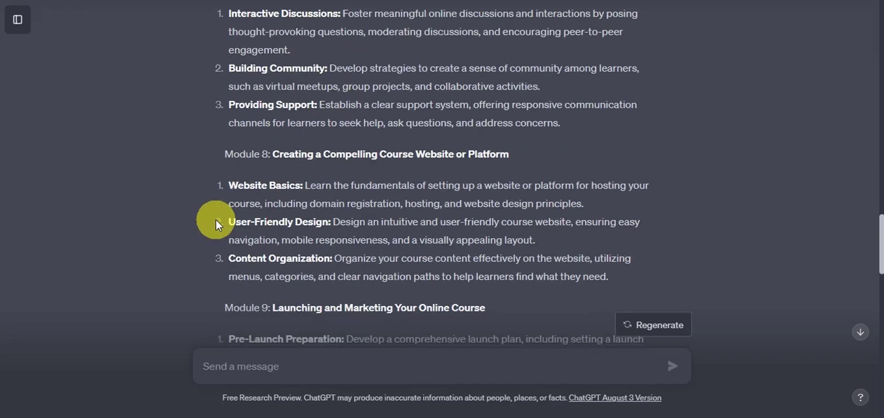
{"action": "scroll", "coordinate": [216, 220], "scroll_direction": "down", "scroll_amount": 15}
{"action": "scroll", "coordinate": [216, 220], "scroll_direction": "up", "scroll_amount": 20}
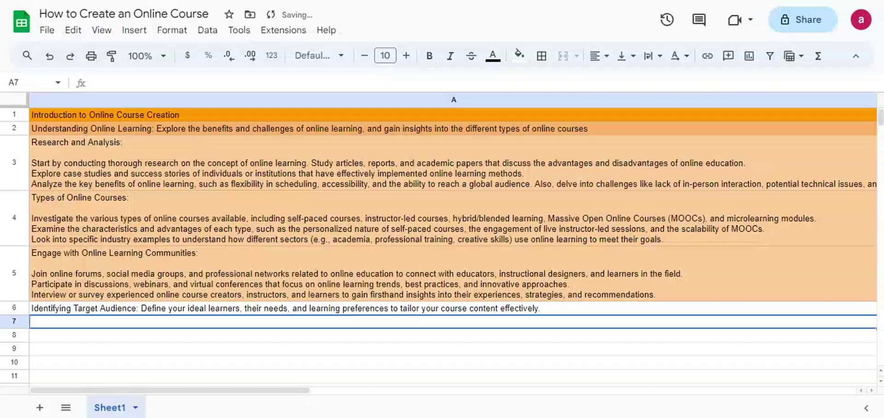
{"action": "key", "text": "ctrl+z"}
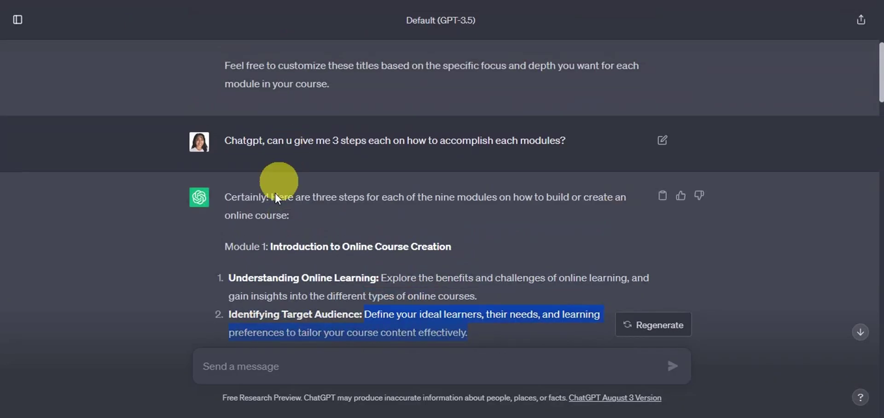
Copy the Module 2 title Defining Your Course Goals and Objectives into A6
{"action": "scroll", "coordinate": [275, 192], "scroll_direction": "down", "scroll_amount": 6}
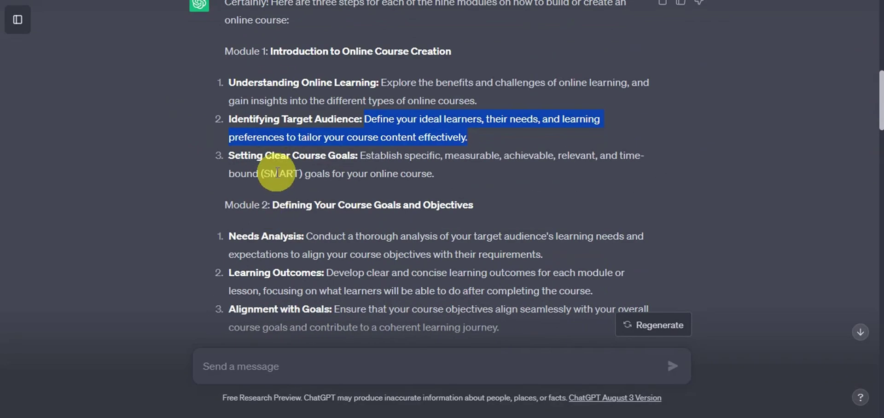
{"action": "scroll", "coordinate": [277, 173], "scroll_direction": "down", "scroll_amount": 1}
{"action": "left_click_drag", "start_coordinate": [272, 140], "coordinate": [470, 140]}
{"action": "key", "text": "ctrl+c"}
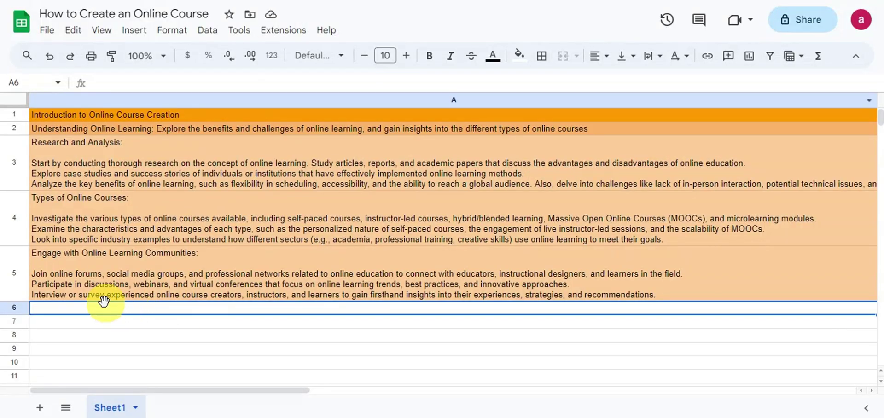
{"action": "double_click", "coordinate": [107, 308]}
{"action": "key", "text": "ctrl+v"}
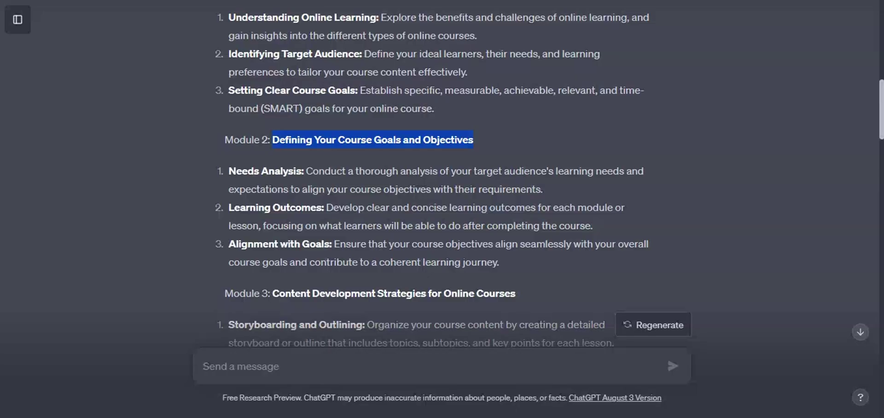
Copy the whole Needs Analysis step into A7
{"action": "left_click_drag", "start_coordinate": [227, 172], "coordinate": [304, 172]}
{"action": "key", "text": "Return"}
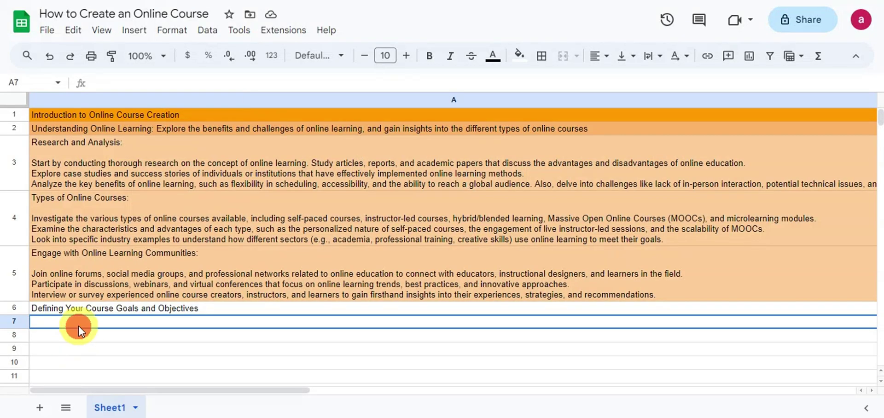
{"action": "key", "text": "ctrl+v"}
{"action": "key", "text": "ctrl+z"}
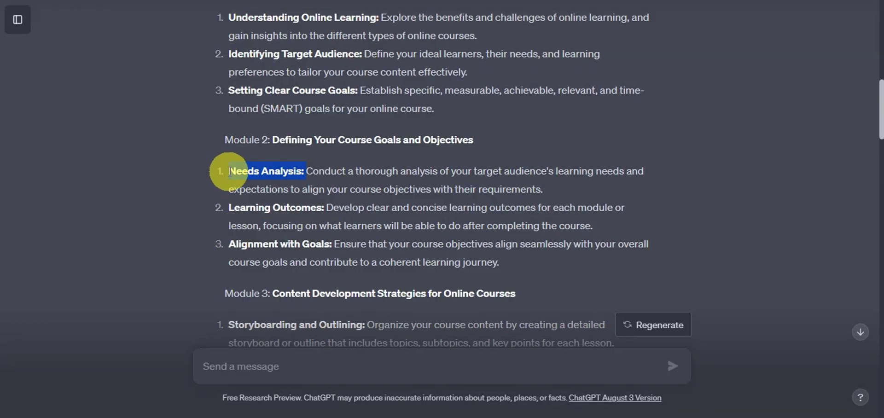
{"action": "left_click_drag", "start_coordinate": [543, 189], "coordinate": [233, 168]}
{"action": "key", "text": "ctrl+c"}
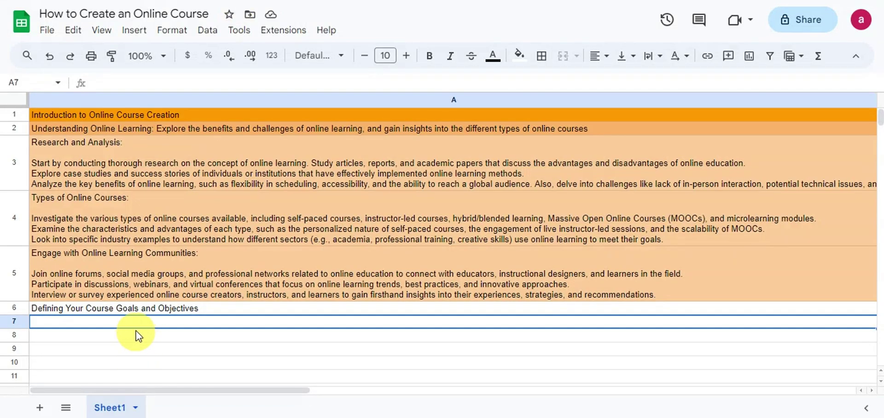
{"action": "key", "text": "ctrl+v"}
{"action": "key", "text": "Return"}
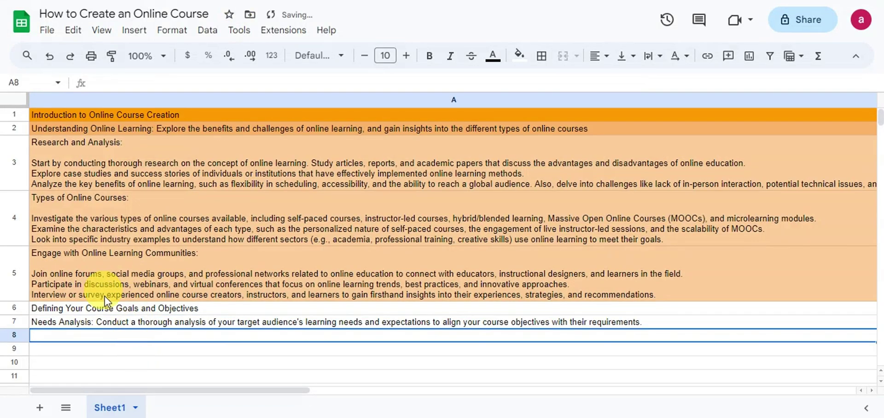
Fill the Module 2 title in A6 yellow and the Needs Analysis step in A7 light yellow
{"action": "left_click", "coordinate": [106, 308]}
{"action": "left_click", "coordinate": [519, 55]}
{"action": "left_click", "coordinate": [573, 122]}
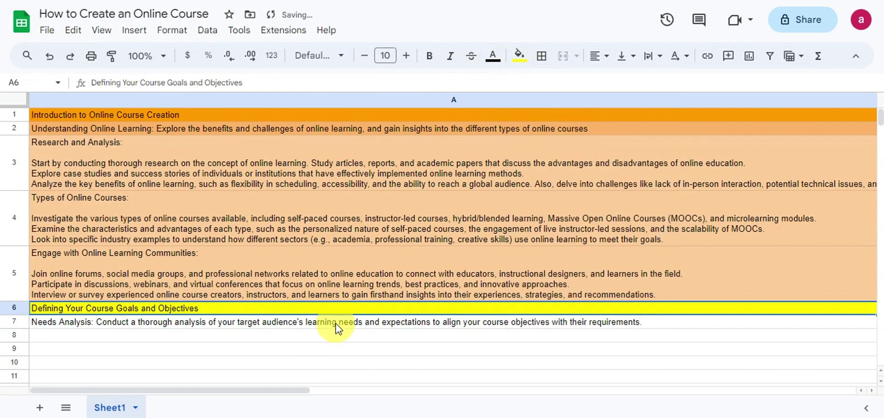
{"action": "left_click", "coordinate": [336, 325]}
{"action": "left_click", "coordinate": [519, 55]}
{"action": "left_click", "coordinate": [568, 142]}
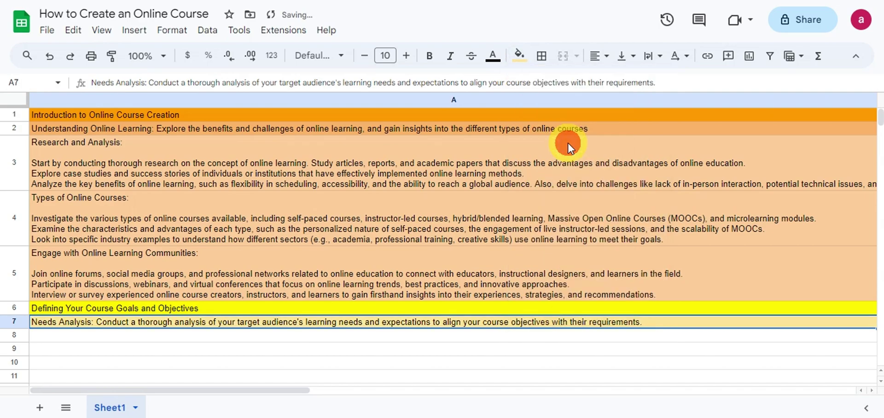
{"action": "left_click", "coordinate": [516, 54]}
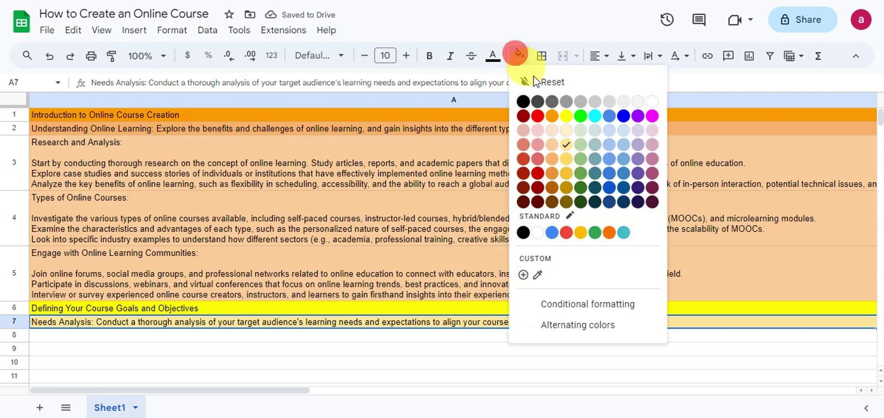
{"action": "left_click", "coordinate": [566, 159]}
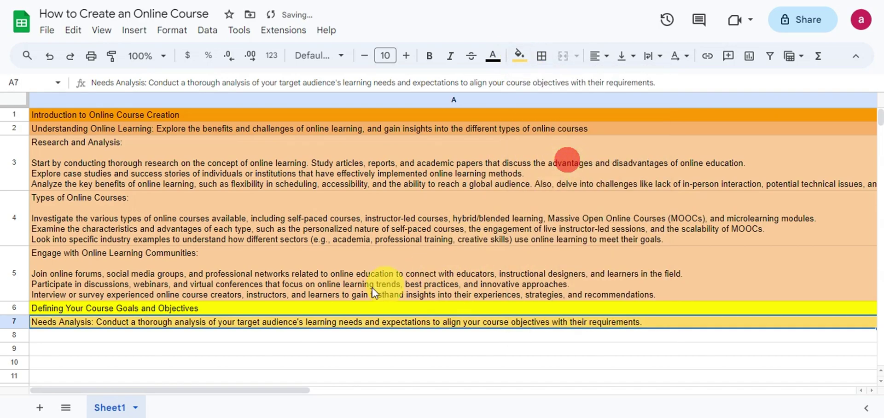
{"action": "left_click", "coordinate": [308, 336]}
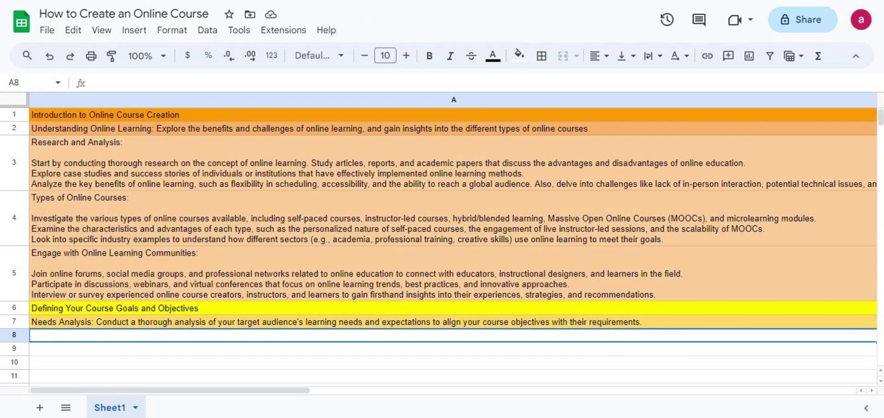
Search for canva in a new browser tab
{"action": "key", "text": "ctrl+t"}
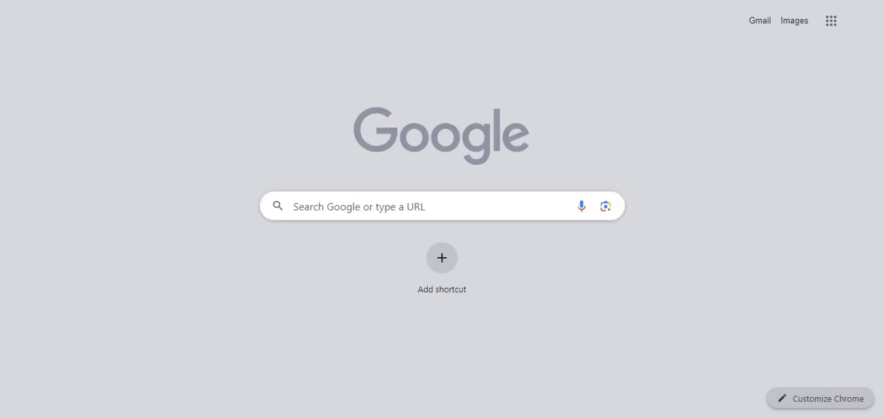
{"action": "type", "text": "canva"}
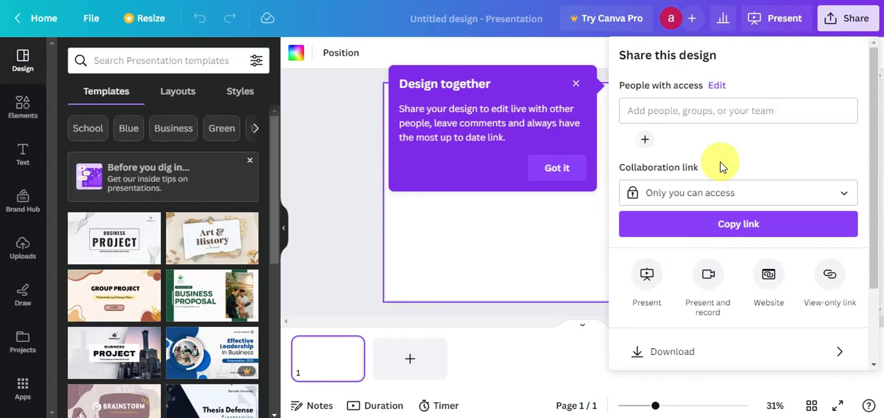
Apply the Let's Learn template's cover page to the first slide
{"action": "left_click", "coordinate": [557, 168]}
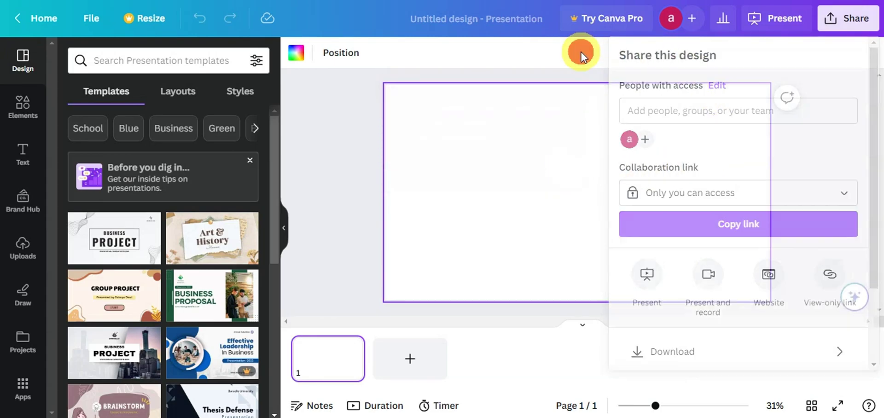
{"action": "scroll", "coordinate": [264, 255], "scroll_direction": "down", "scroll_amount": 8}
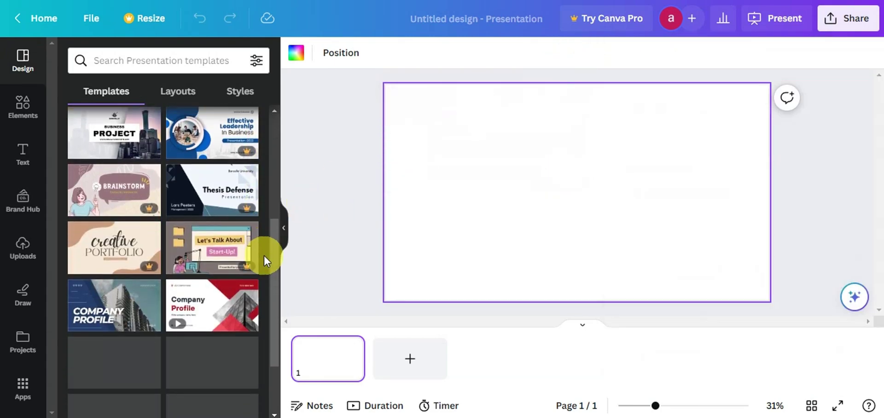
{"action": "scroll", "coordinate": [264, 257], "scroll_direction": "down", "scroll_amount": 5}
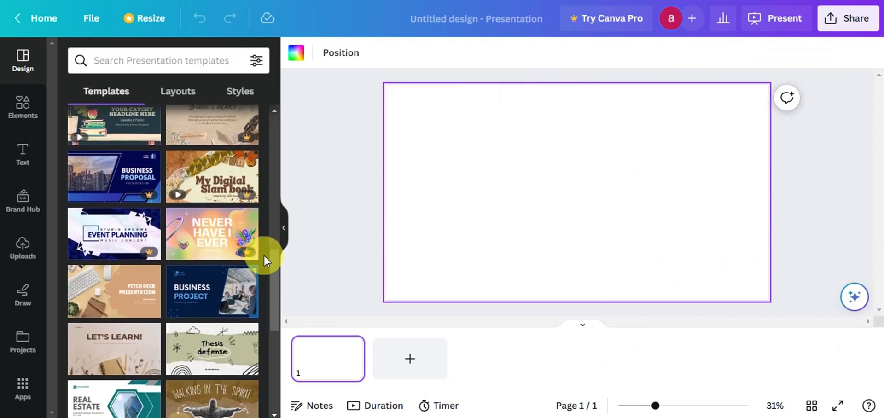
{"action": "scroll", "coordinate": [263, 256], "scroll_direction": "down", "scroll_amount": 1}
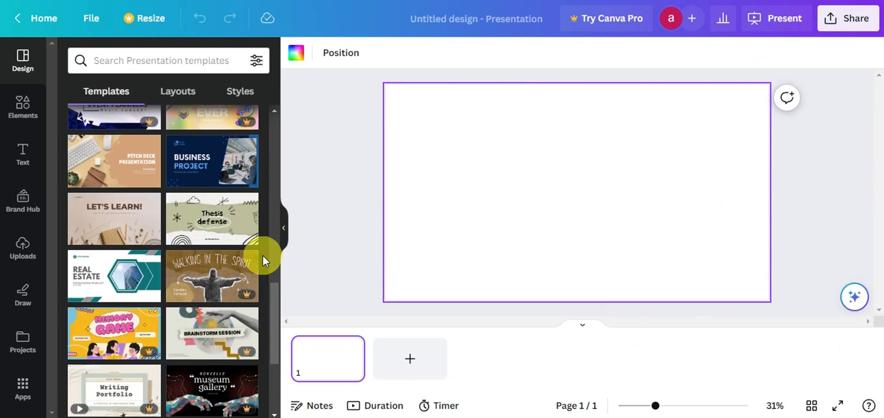
{"action": "left_click", "coordinate": [133, 219]}
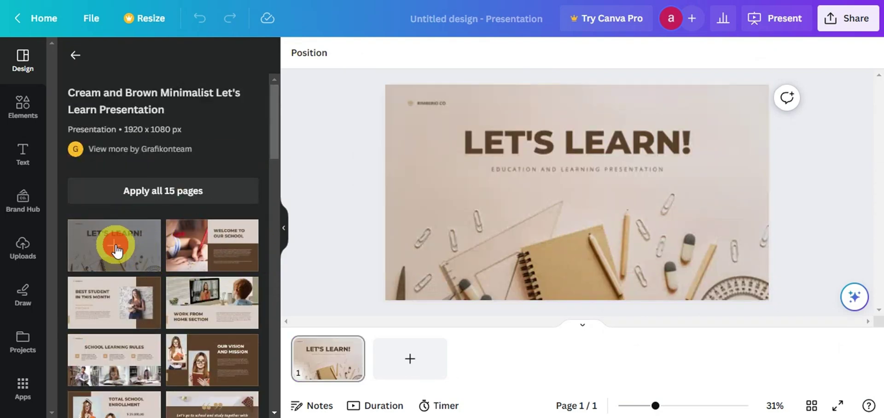
{"action": "left_click", "coordinate": [663, 191]}
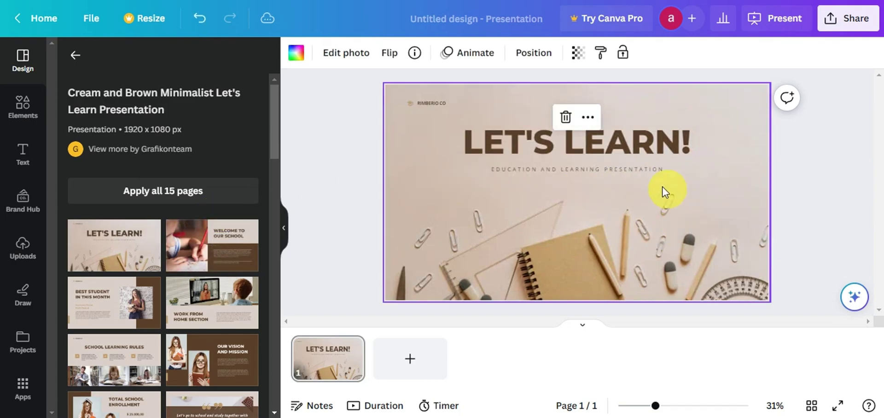
Edit the brand label and replace the LET'S LEARN! heading with HOW TO BUILD OR CREATE AN ONLINE COURSE
{"action": "left_click", "coordinate": [445, 105]}
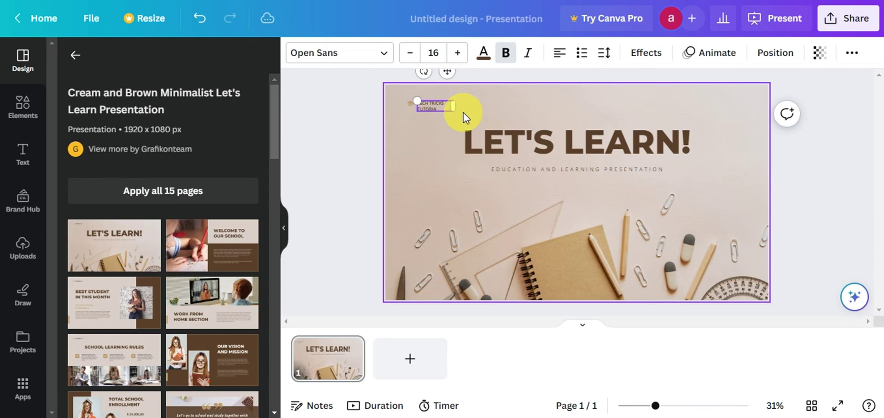
{"action": "left_click", "coordinate": [547, 137]}
{"action": "left_click", "coordinate": [547, 138]}
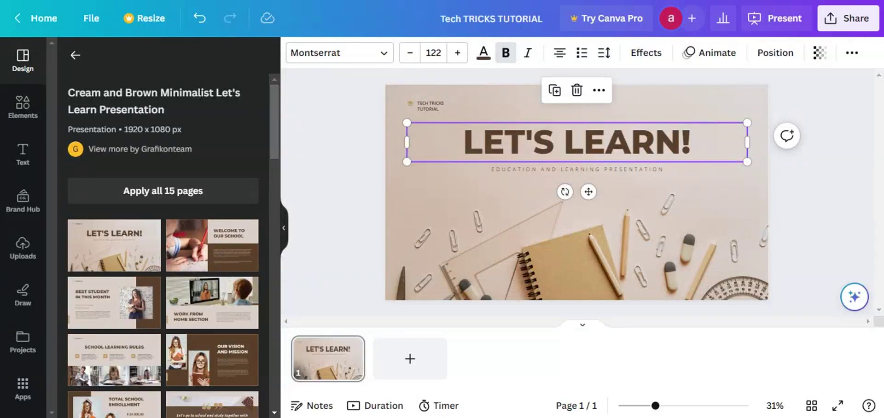
{"action": "triple_click", "coordinate": [576, 142]}
{"action": "key", "text": "ctrl+v"}
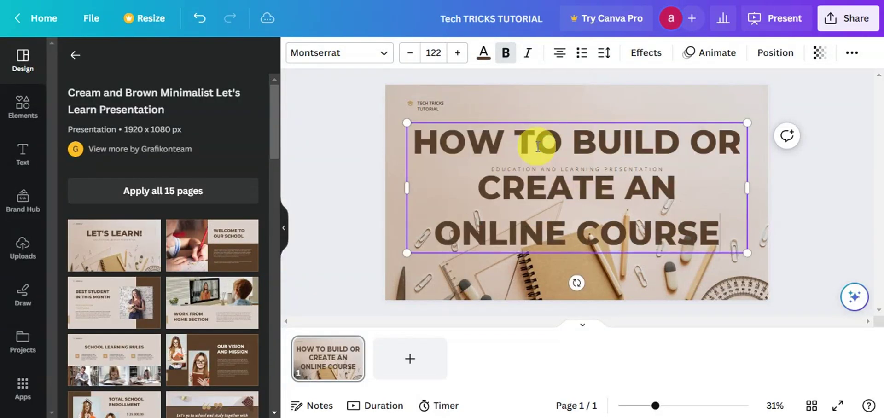
Resize and reposition the course title so it fits on two lines above the subtitle
{"action": "left_click", "coordinate": [410, 53]}
{"action": "left_click", "coordinate": [410, 53]}
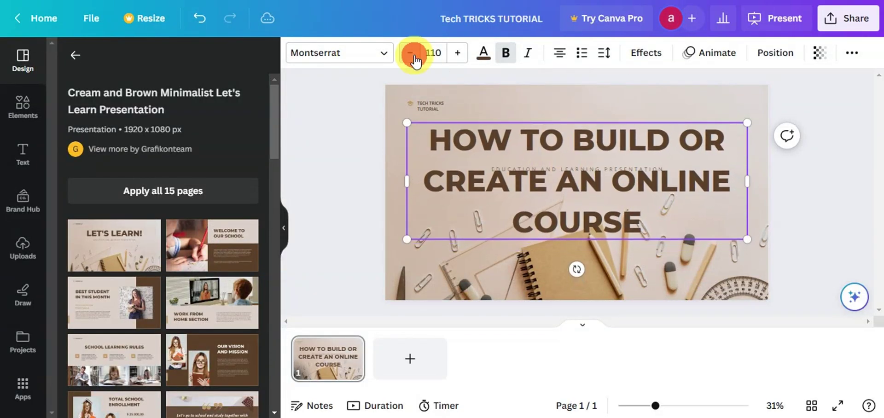
{"action": "left_click", "coordinate": [410, 53]}
{"action": "left_click", "coordinate": [410, 53]}
{"action": "left_click", "coordinate": [410, 53]}
{"action": "left_click_drag", "start_coordinate": [747, 226], "coordinate": [628, 216]}
{"action": "left_click", "coordinate": [518, 164]}
{"action": "left_click_drag", "start_coordinate": [591, 154], "coordinate": [746, 162]}
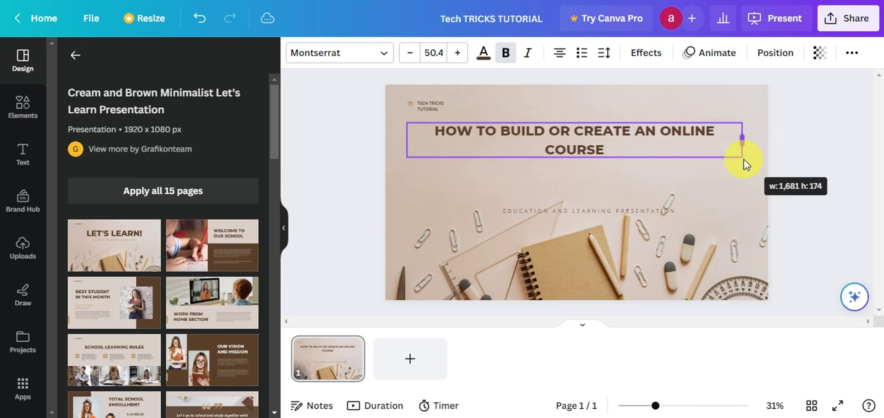
{"action": "left_click_drag", "start_coordinate": [632, 134], "coordinate": [637, 156]}
{"action": "left_click", "coordinate": [458, 53]}
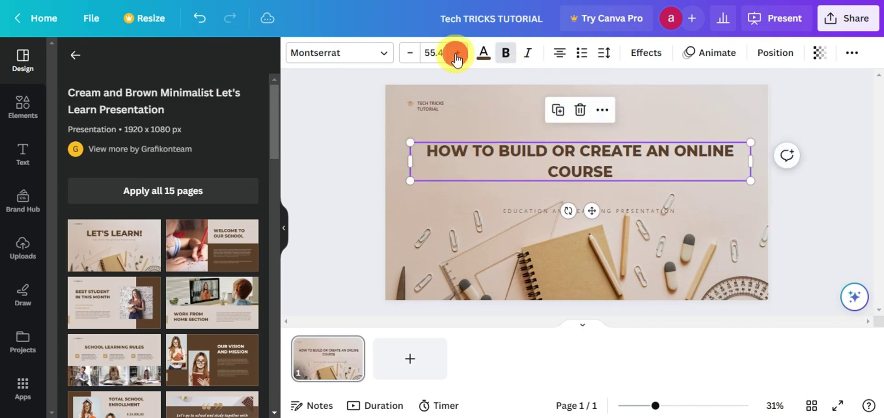
{"action": "left_click", "coordinate": [458, 53]}
{"action": "left_click", "coordinate": [823, 189]}
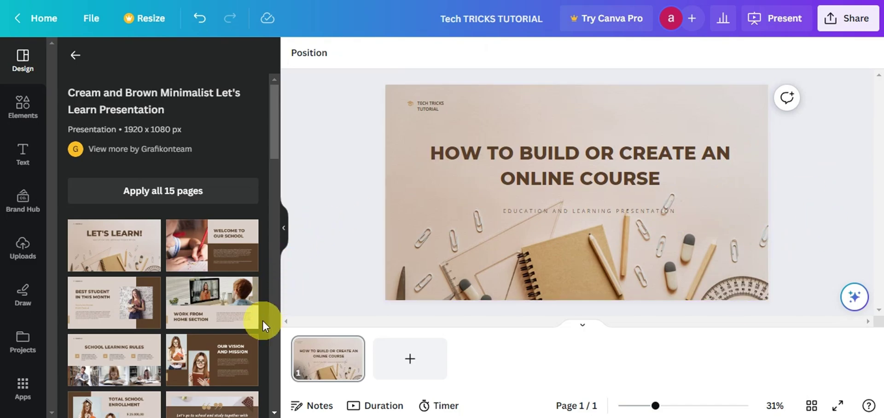
Add the Welcome to our school page as slide 2 holding the module list
{"action": "left_click", "coordinate": [214, 251]}
{"action": "left_click", "coordinate": [631, 237]}
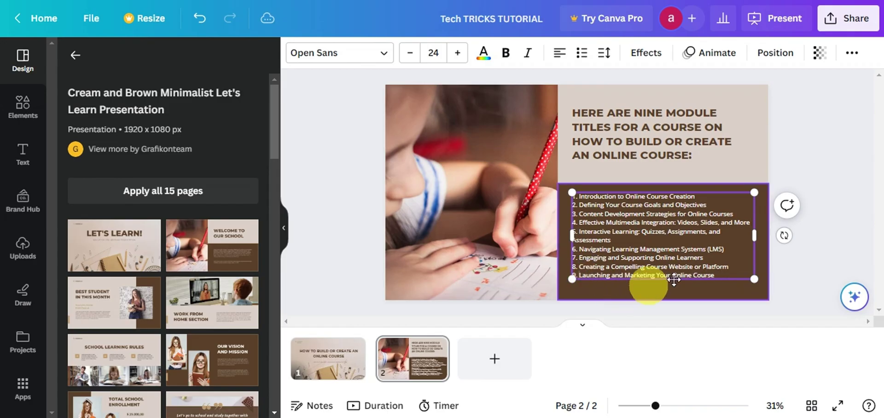
{"action": "left_click", "coordinate": [548, 313]}
Add the Best Student page as slide 3 with the Module 1 title as its heading
{"action": "left_click", "coordinate": [115, 303]}
{"action": "left_click", "coordinate": [518, 251]}
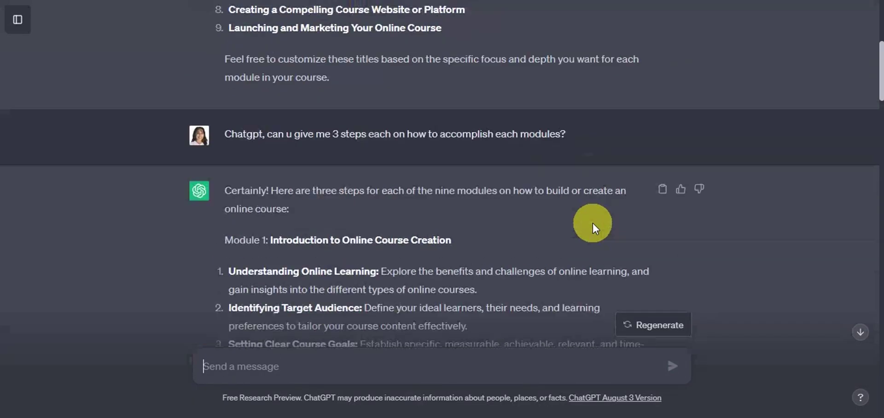
{"action": "scroll", "coordinate": [593, 222], "scroll_direction": "down", "scroll_amount": 4}
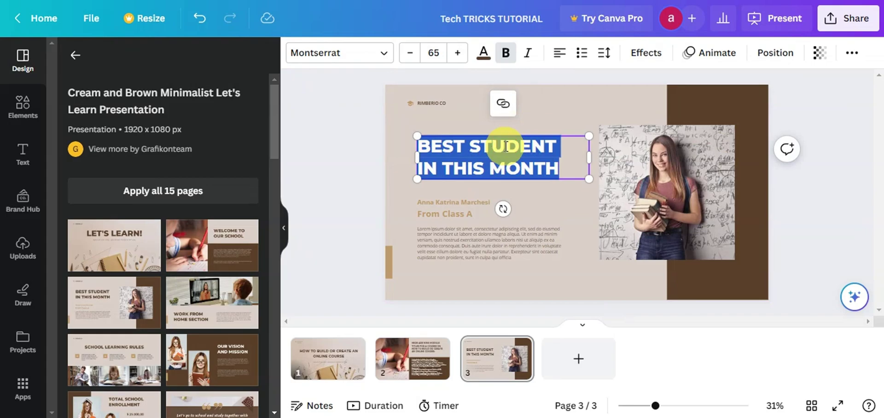
{"action": "key", "text": "ctrl+v"}
{"action": "left_click_drag", "start_coordinate": [735, 174], "coordinate": [601, 158]}
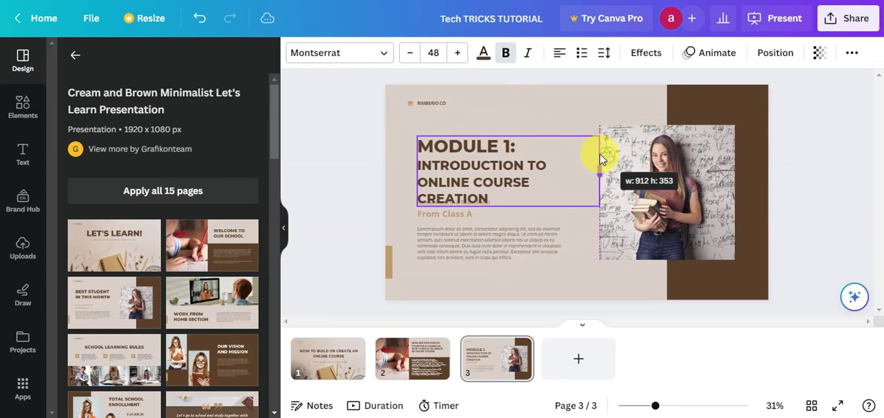
{"action": "left_click", "coordinate": [457, 52]}
{"action": "left_click", "coordinate": [410, 53]}
Put cell A3's research notes into slide 3's body text and duplicate the slide
{"action": "left_click", "coordinate": [340, 348]}
{"action": "left_click", "coordinate": [429, 107]}
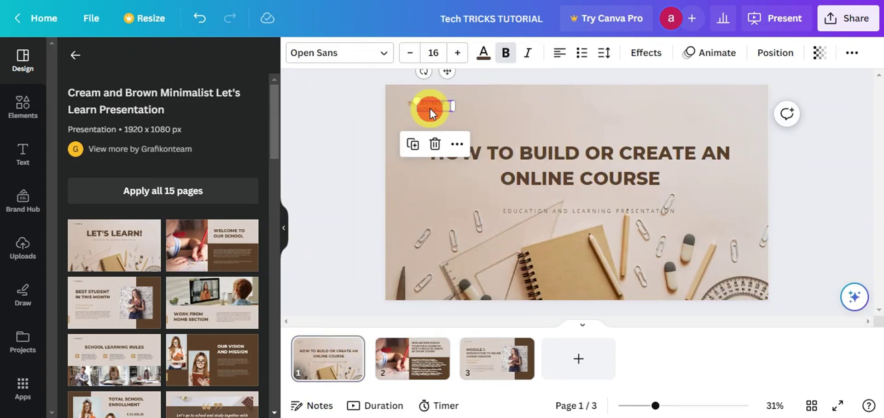
{"action": "left_click", "coordinate": [498, 359]}
{"action": "left_click", "coordinate": [429, 104]}
{"action": "left_click", "coordinate": [495, 357]}
{"action": "left_click", "coordinate": [447, 225]}
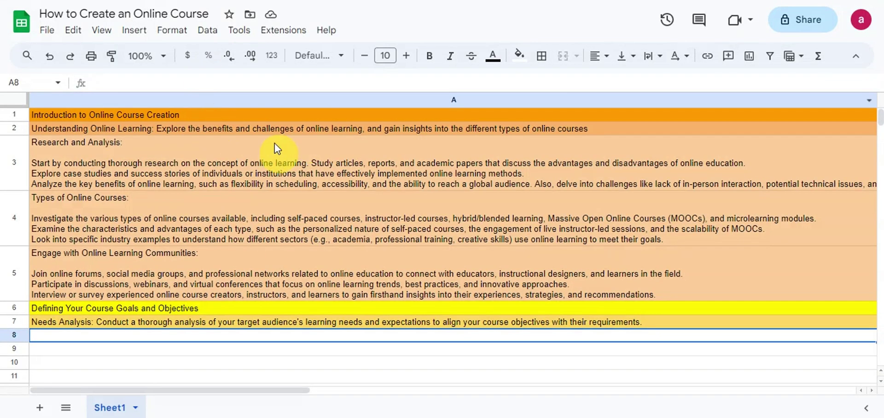
{"action": "left_click", "coordinate": [118, 144]}
{"action": "double_click", "coordinate": [118, 143]}
{"action": "left_click_drag", "start_coordinate": [119, 143], "coordinate": [33, 145]}
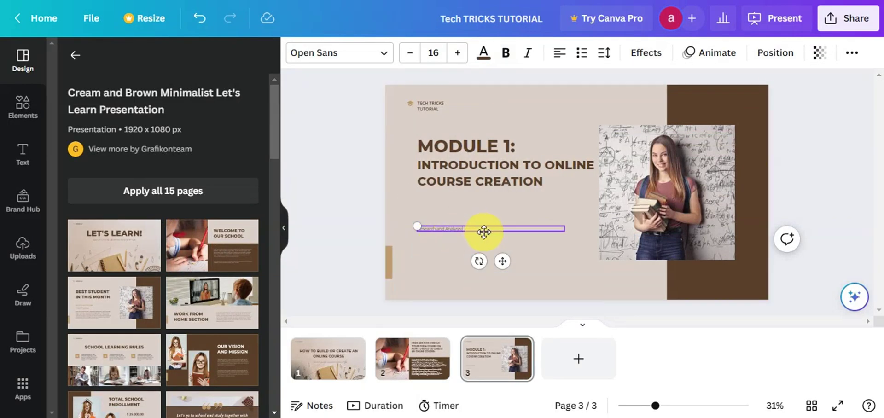
{"action": "key", "text": "ctrl+v"}
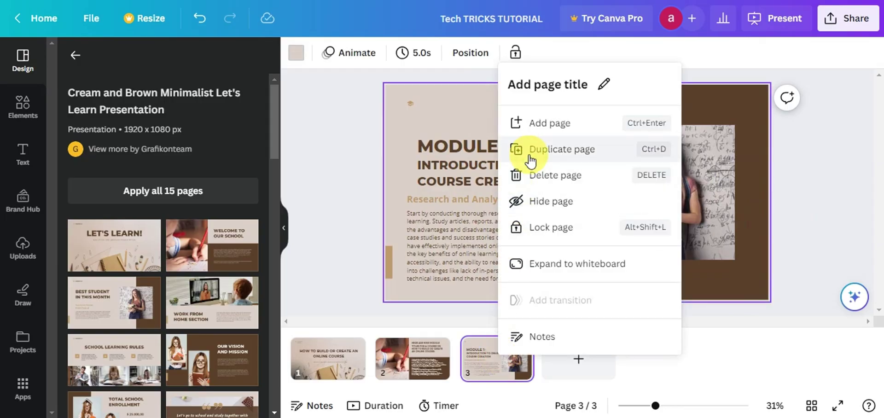
{"action": "left_click", "coordinate": [517, 158]}
{"action": "left_click", "coordinate": [582, 366]}
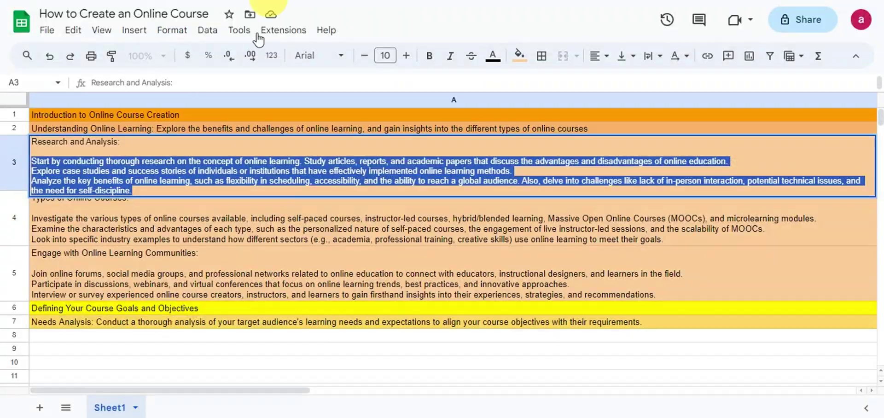
Copy the Tech Tricks Tutorial label from slide 1 onto the THANK YOU slide
{"action": "double_click", "coordinate": [118, 197]}
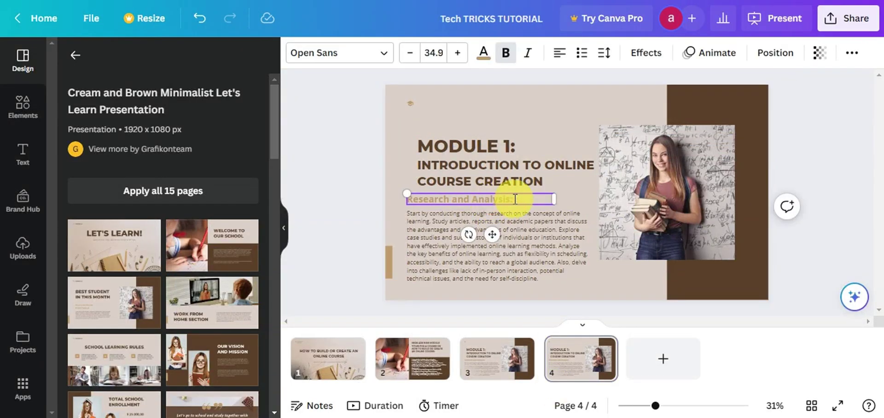
{"action": "left_click", "coordinate": [424, 197]}
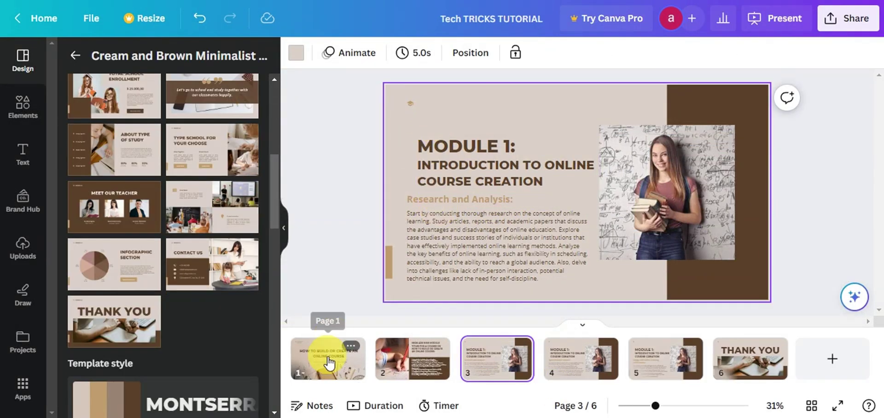
{"action": "left_click", "coordinate": [329, 363]}
{"action": "left_click", "coordinate": [438, 109]}
{"action": "key", "text": "ctrl+c"}
{"action": "left_click", "coordinate": [751, 359]}
{"action": "key", "text": "ctrl+v"}
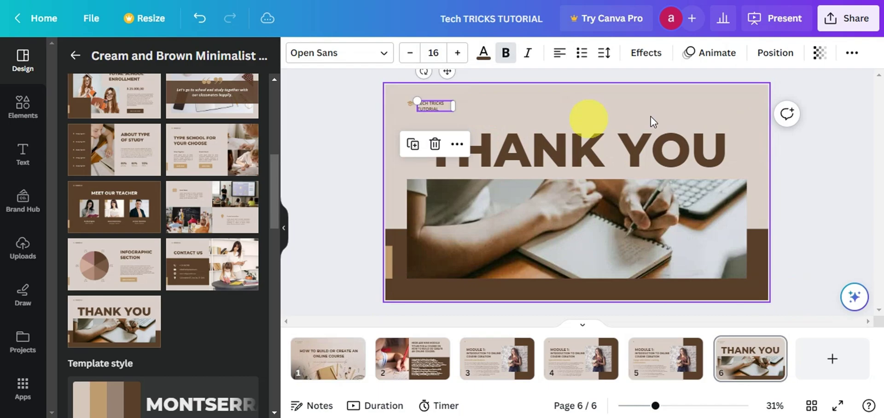
{"action": "left_click", "coordinate": [811, 158]}
{"action": "left_click", "coordinate": [340, 357]}
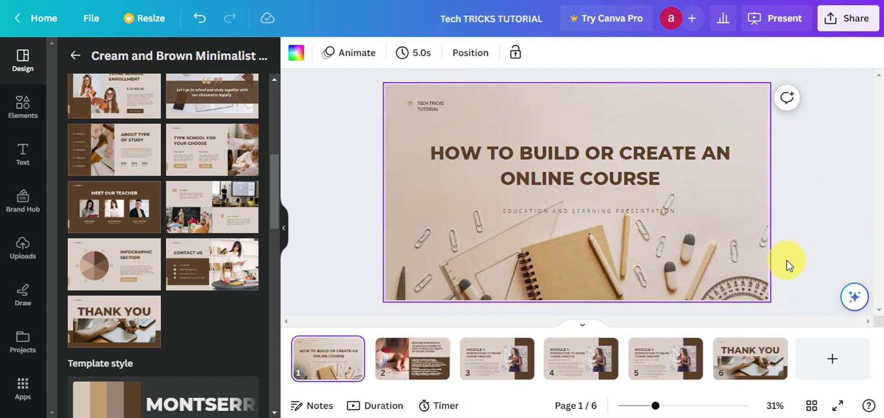
Preview the six-slide deck full screen, then pick PPTX as the download file type
{"action": "left_click", "coordinate": [837, 406]}
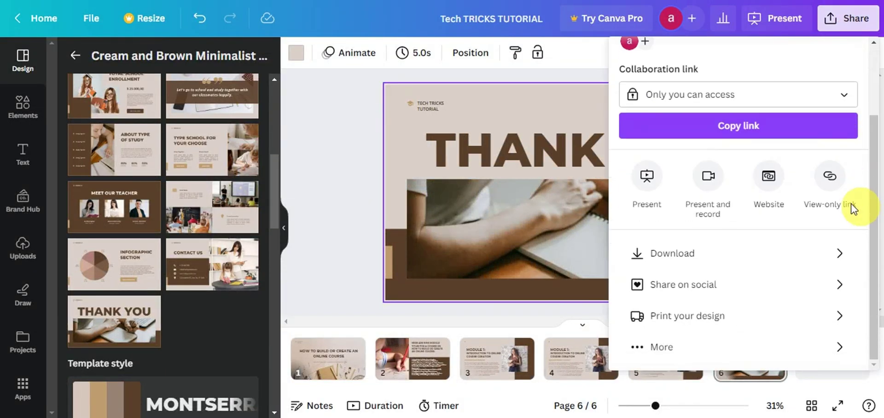
{"action": "left_click", "coordinate": [845, 253]}
{"action": "left_click", "coordinate": [811, 109]}
{"action": "left_click", "coordinate": [819, 110]}
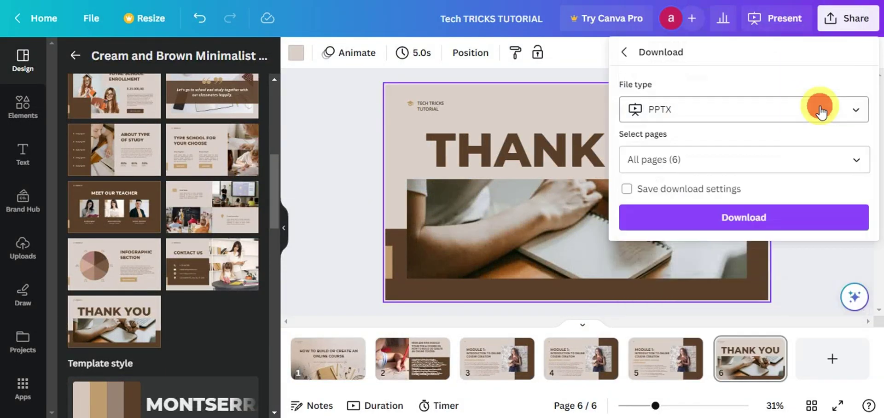
{"action": "left_click", "coordinate": [870, 142]}
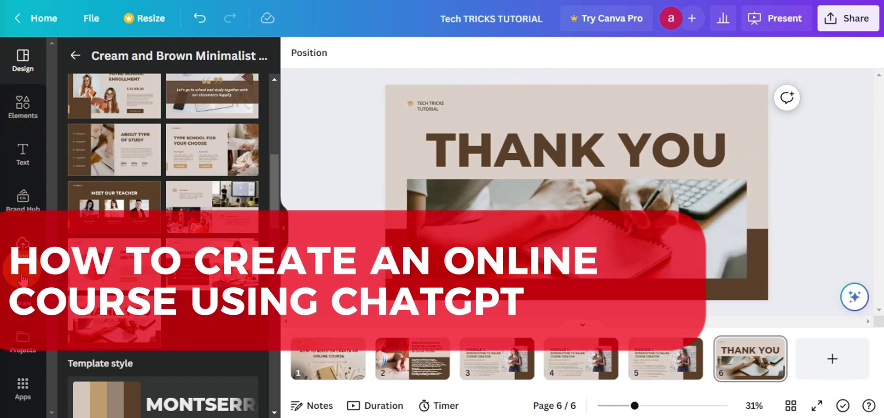
{"action": "left_click", "coordinate": [21, 110]}
{"action": "left_click", "coordinate": [20, 156]}
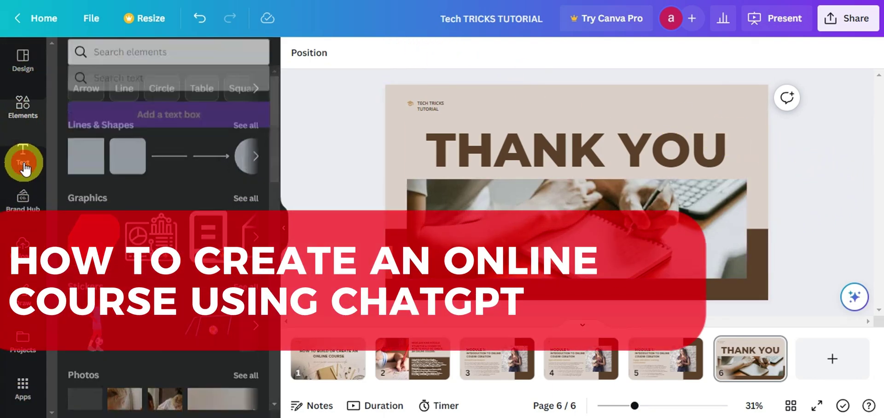
{"action": "left_click", "coordinate": [22, 199]}
{"action": "left_click", "coordinate": [22, 246]}
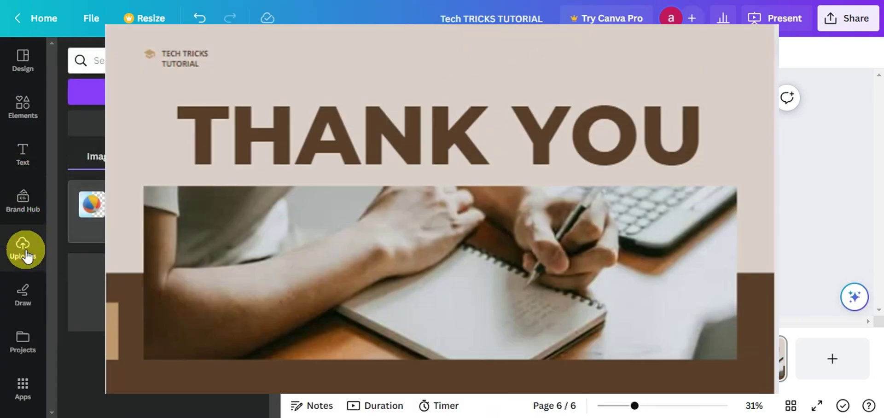
{"action": "left_click", "coordinate": [27, 295]}
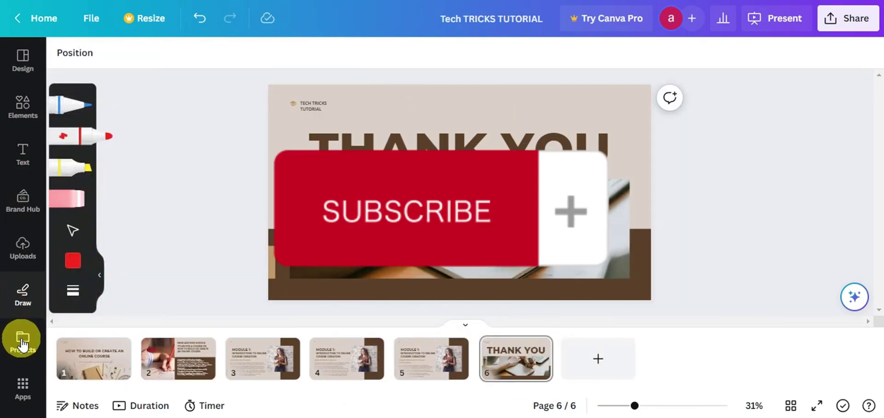
{"action": "left_click", "coordinate": [22, 340]}
{"action": "left_click", "coordinate": [23, 54]}
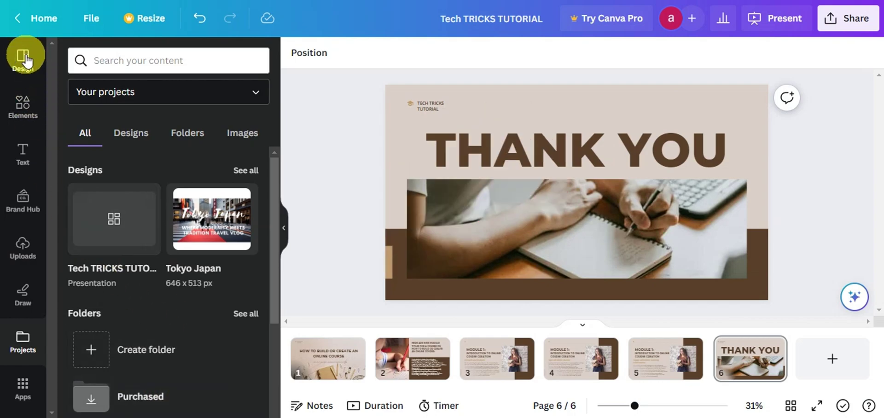